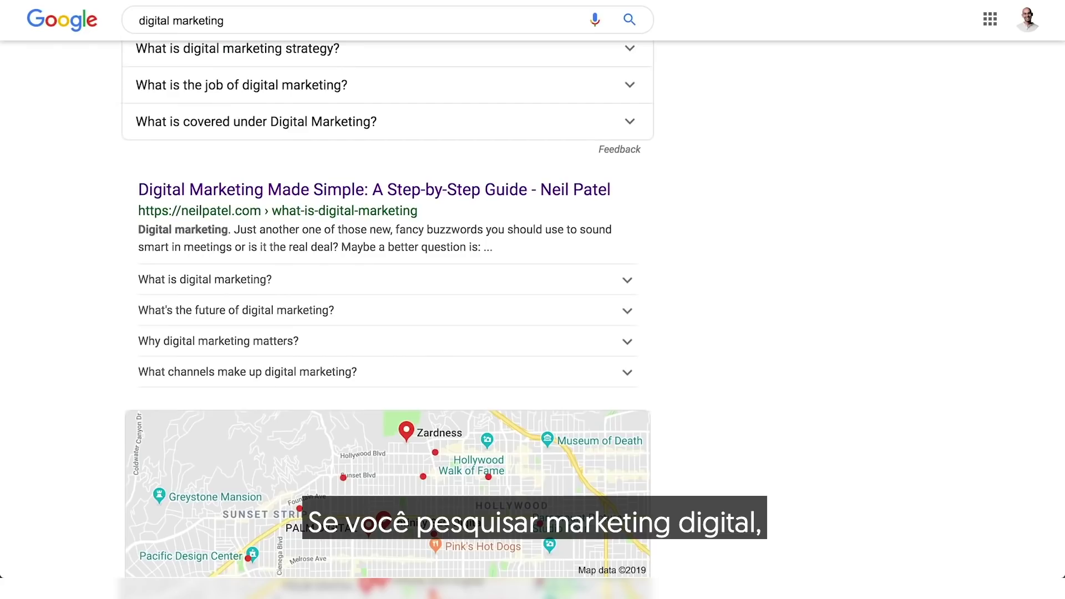
Step: Examine the digital marketing results and expand the four FAQ questions listed under the neilpatel.com guide
{"action": "scroll", "coordinate": [499, 210], "scroll_direction": "up", "scroll_amount": 10}
{"action": "scroll", "coordinate": [501, 204], "scroll_direction": "up", "scroll_amount": 6}
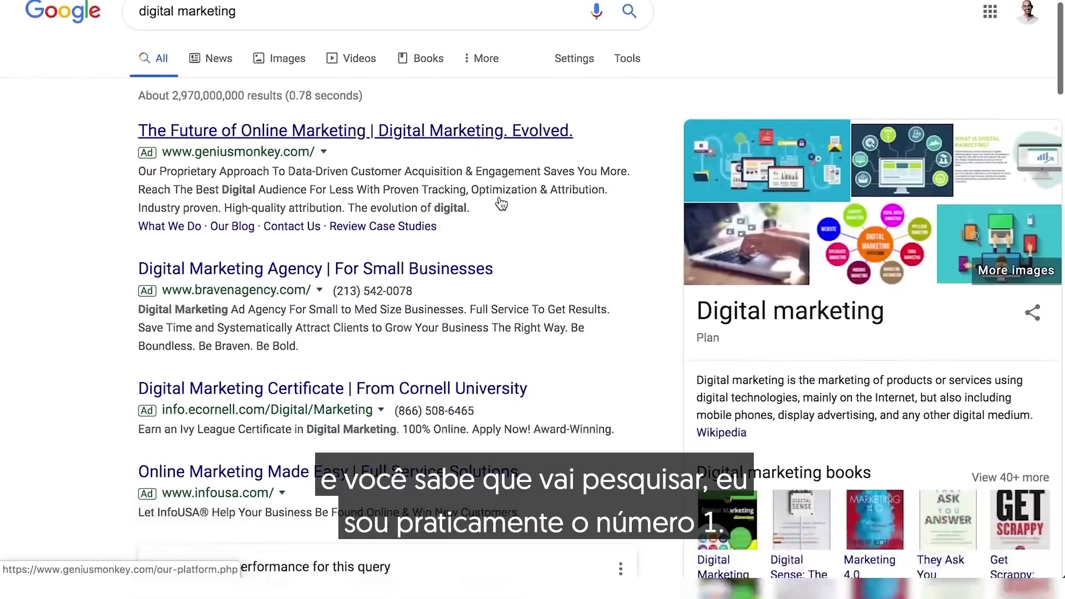
{"action": "scroll", "coordinate": [500, 201], "scroll_direction": "down", "scroll_amount": 15}
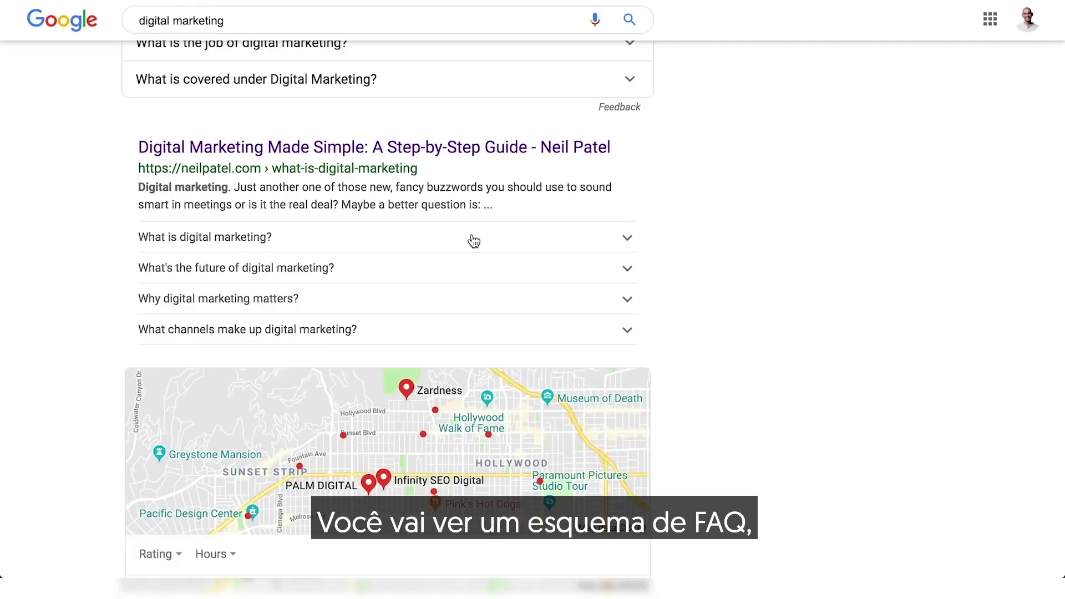
{"action": "left_click", "coordinate": [473, 241]}
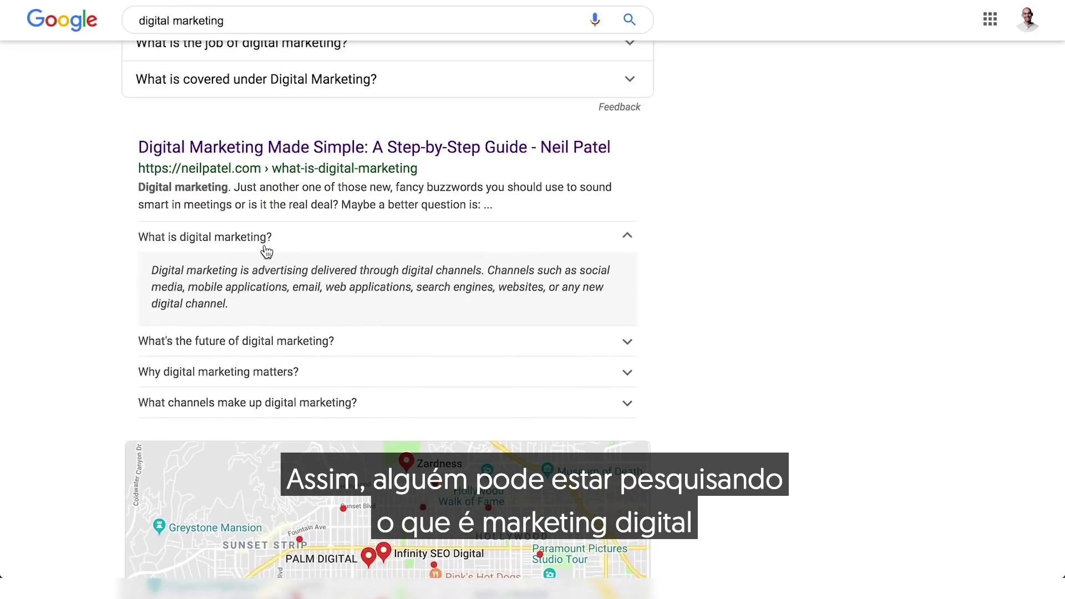
{"action": "left_click", "coordinate": [302, 245]}
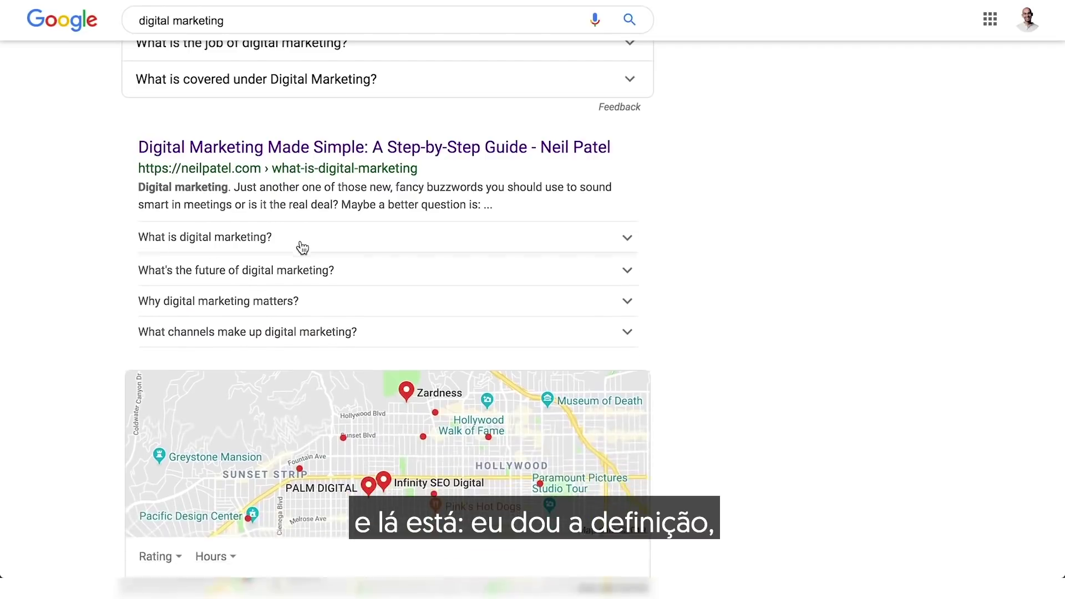
{"action": "left_click", "coordinate": [301, 272]}
{"action": "left_click", "coordinate": [300, 274]}
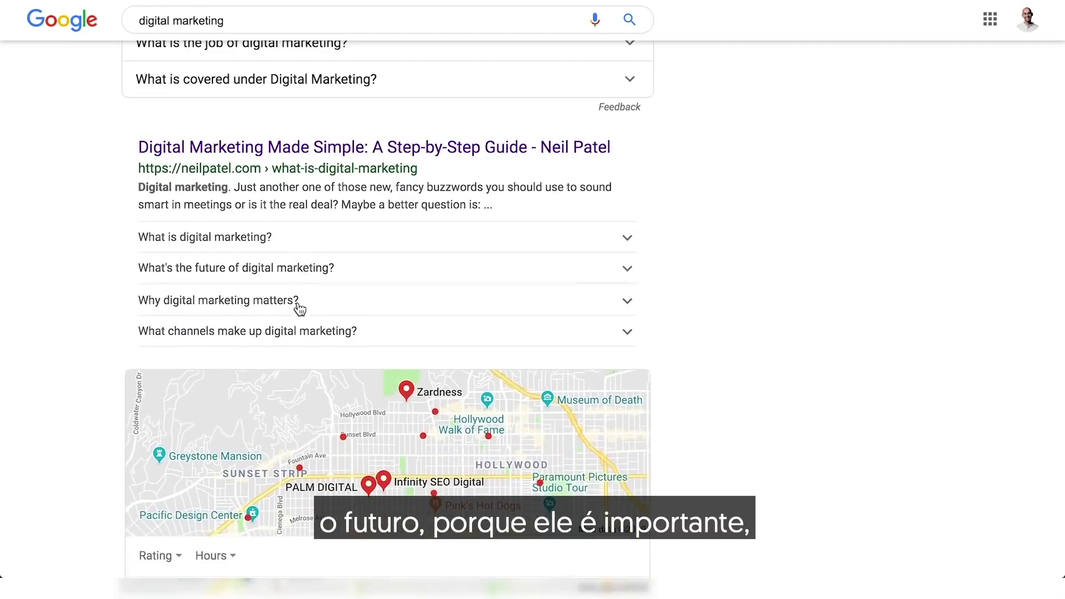
{"action": "left_click", "coordinate": [297, 304]}
{"action": "left_click", "coordinate": [297, 306]}
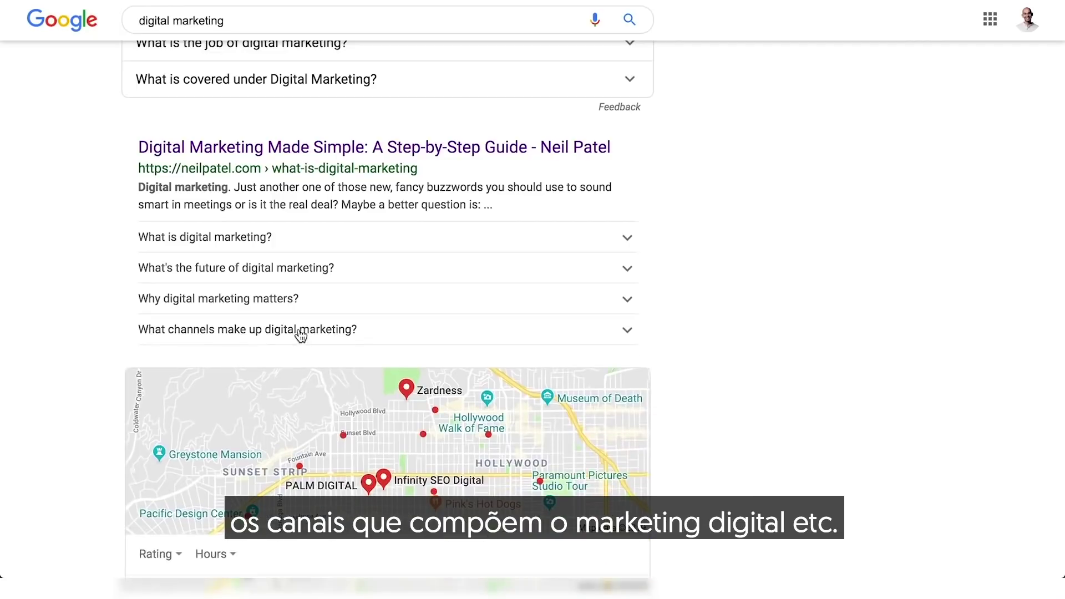
{"action": "left_click", "coordinate": [300, 333]}
{"action": "left_click", "coordinate": [300, 335]}
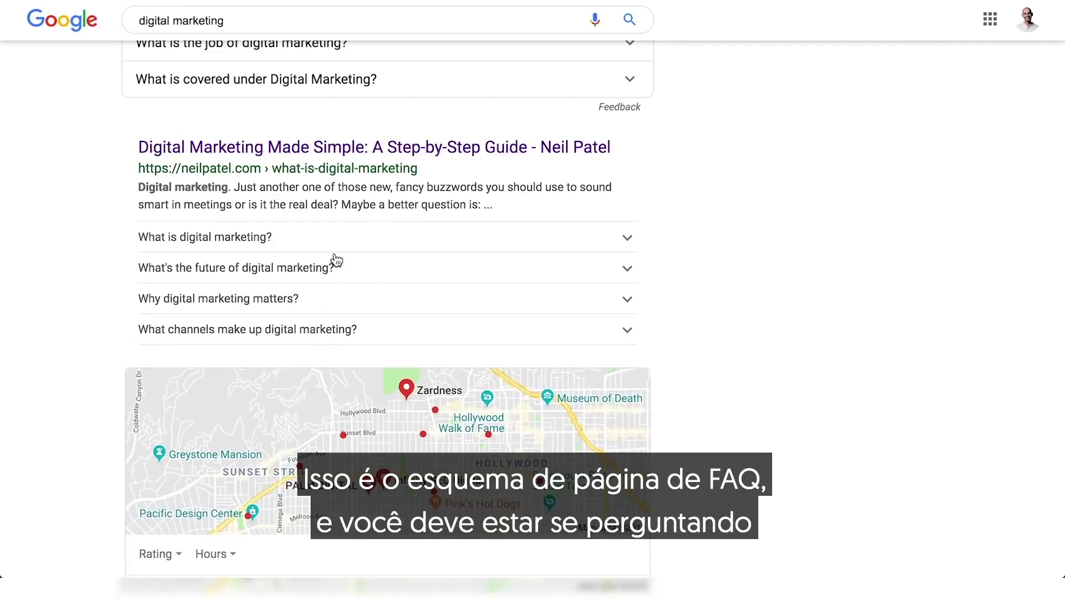
Step: Search Google for "affiliate marketing" in place of the digital marketing query
{"action": "scroll", "coordinate": [337, 260], "scroll_direction": "up", "scroll_amount": 15}
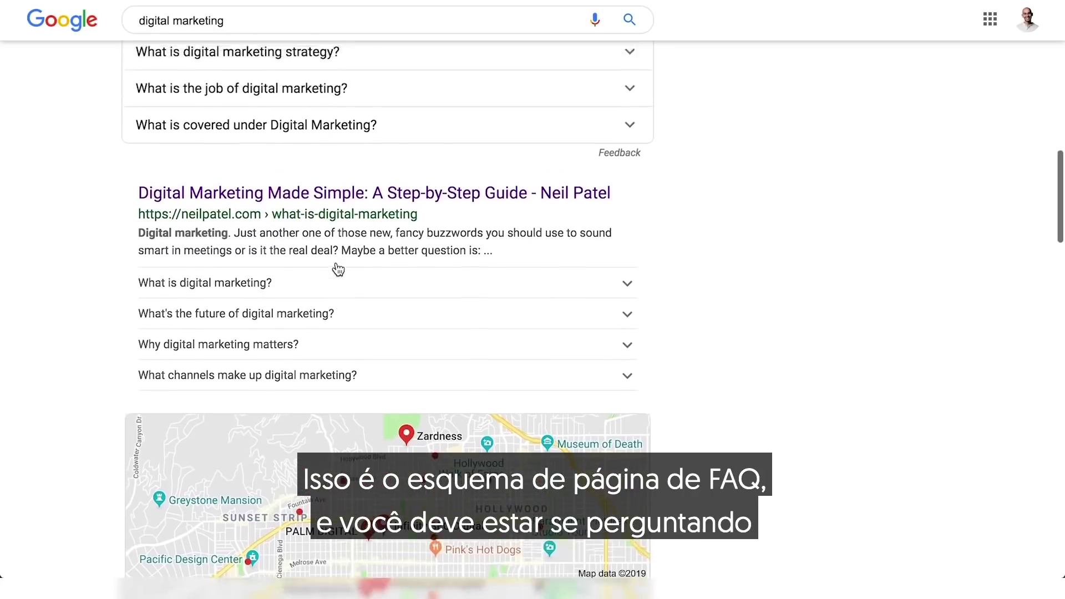
{"action": "scroll", "coordinate": [331, 144], "scroll_direction": "down", "scroll_amount": 1}
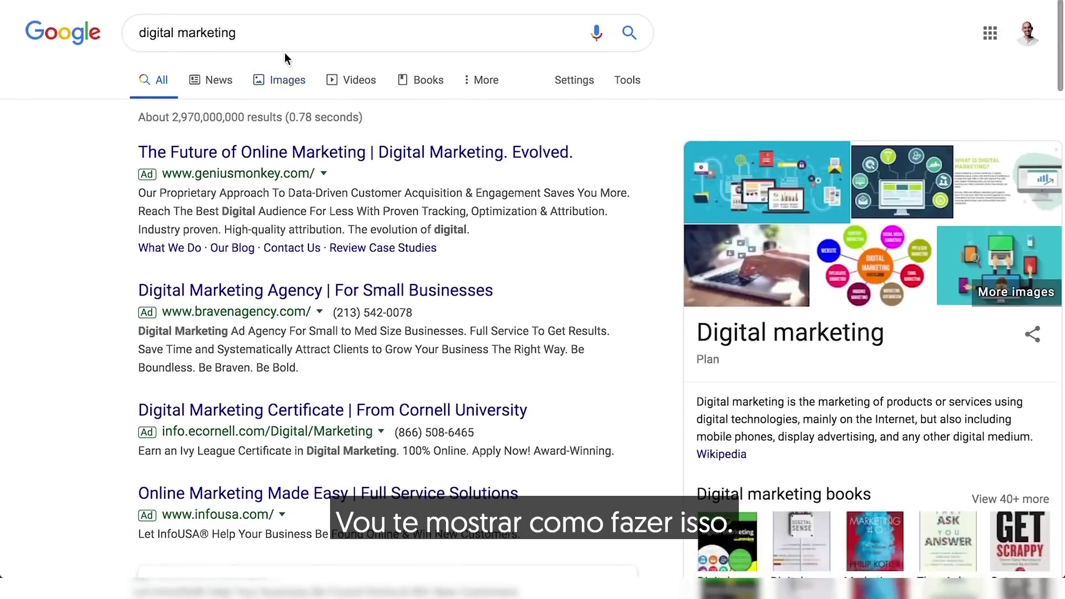
{"action": "double_click", "coordinate": [161, 31]}
{"action": "type", "text": "affiliate"}
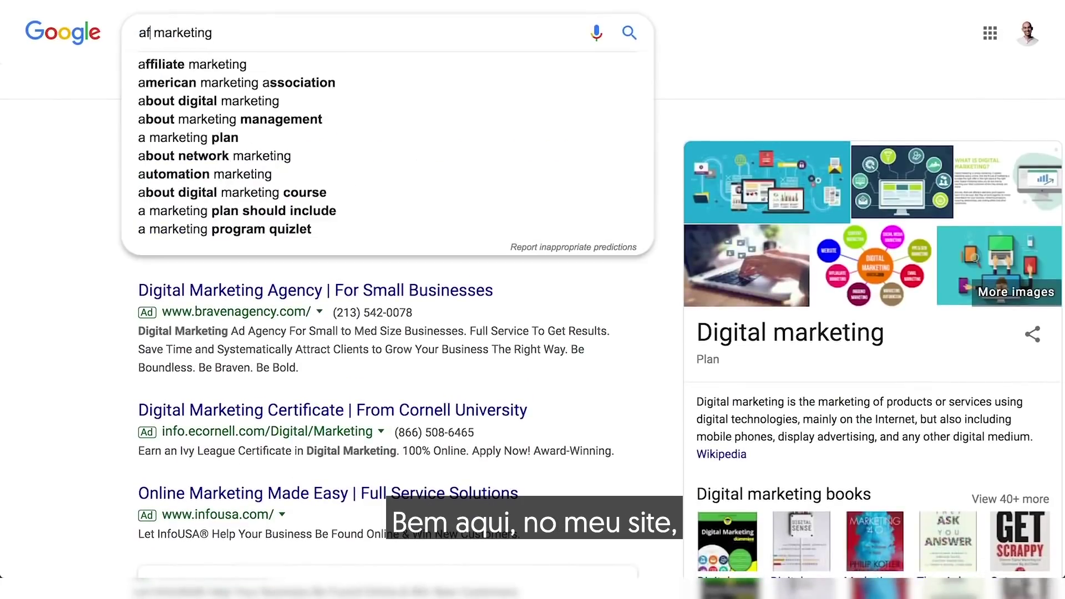
{"action": "key", "text": "Return"}
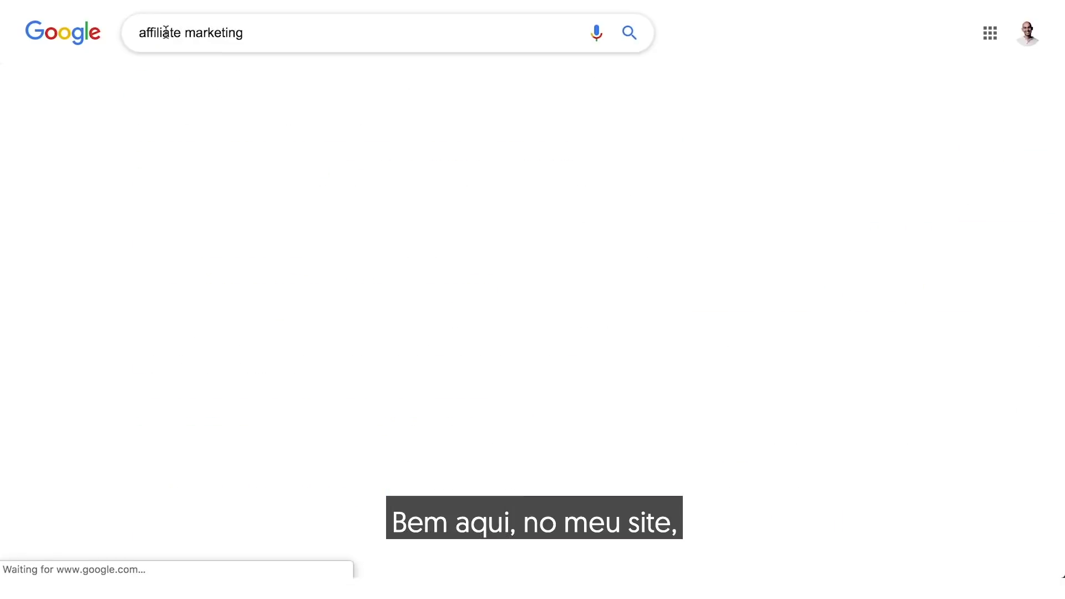
Step: Find the neilpatel.com result and check the related question "How do I become an affiliate marketer?" above it
{"action": "scroll", "coordinate": [534, 261], "scroll_direction": "down", "scroll_amount": 12}
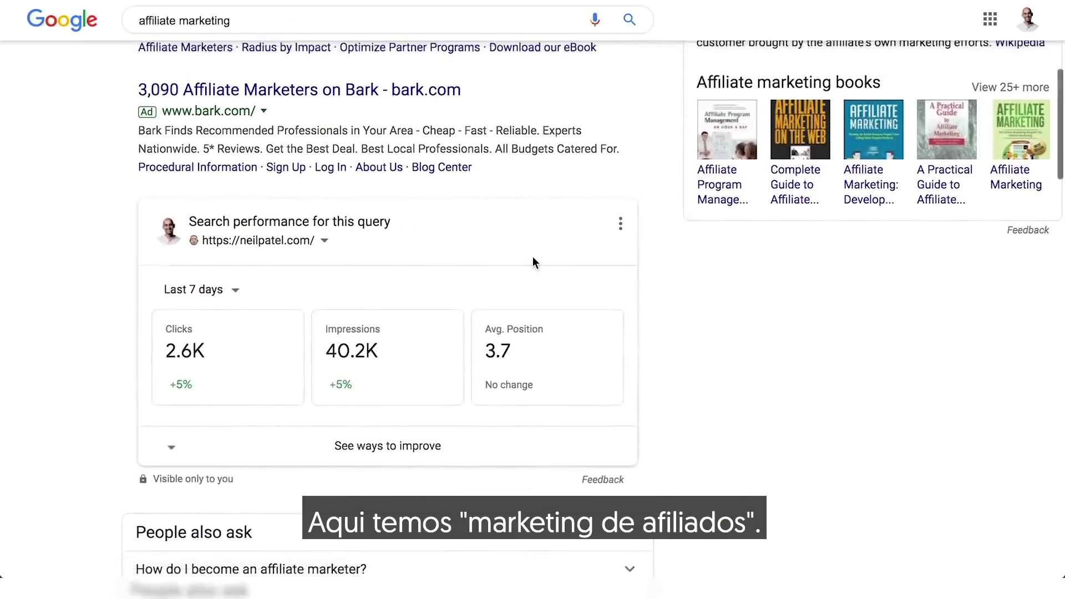
{"action": "scroll", "coordinate": [532, 258], "scroll_direction": "down", "scroll_amount": 3}
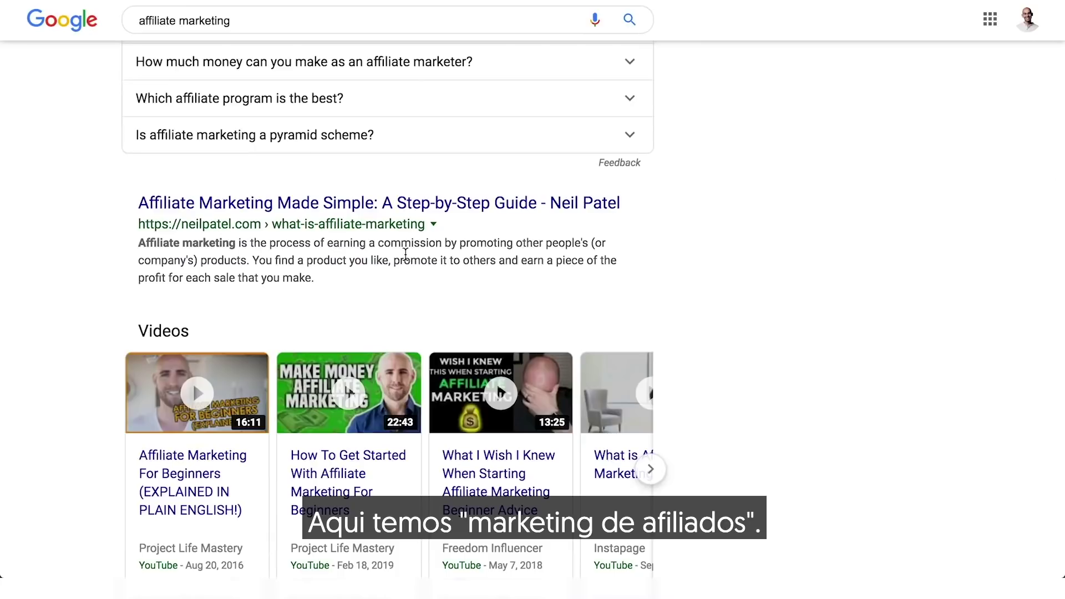
{"action": "scroll", "coordinate": [480, 256], "scroll_direction": "up", "scroll_amount": 3}
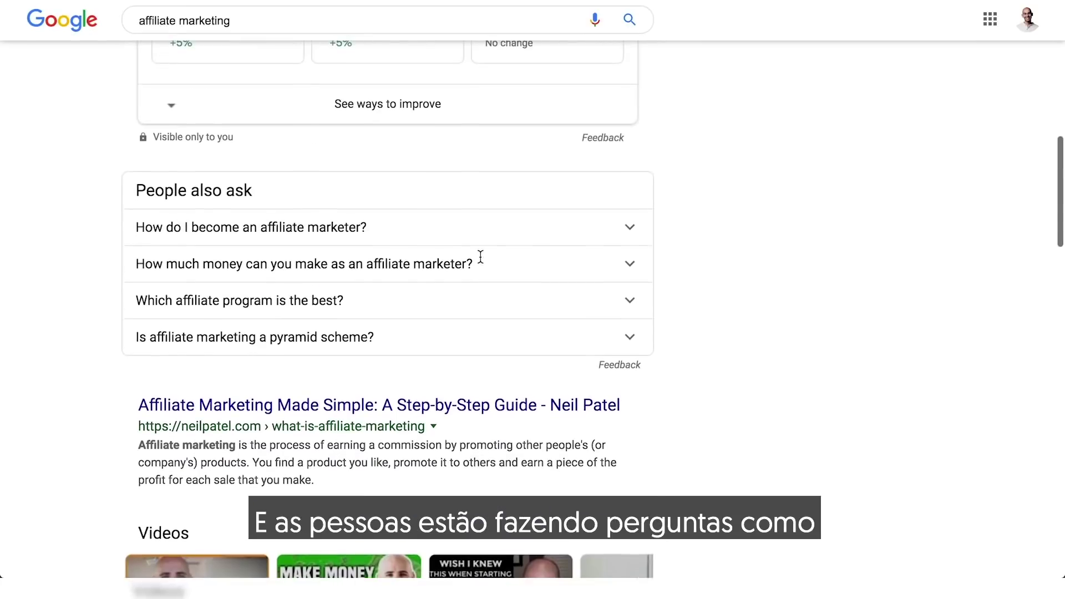
{"action": "left_click", "coordinate": [446, 232]}
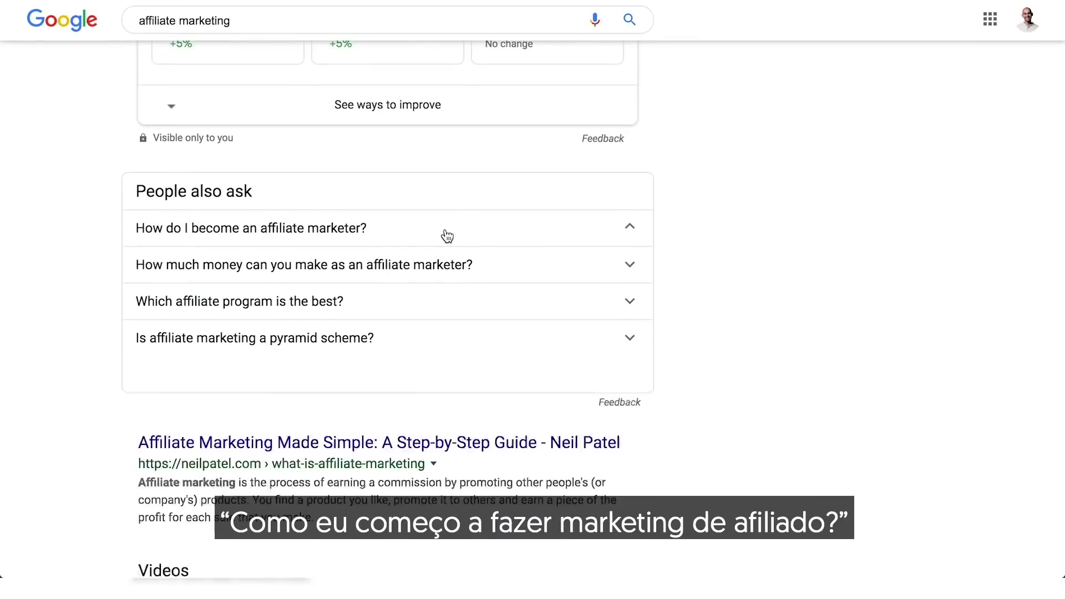
{"action": "left_click", "coordinate": [446, 236]}
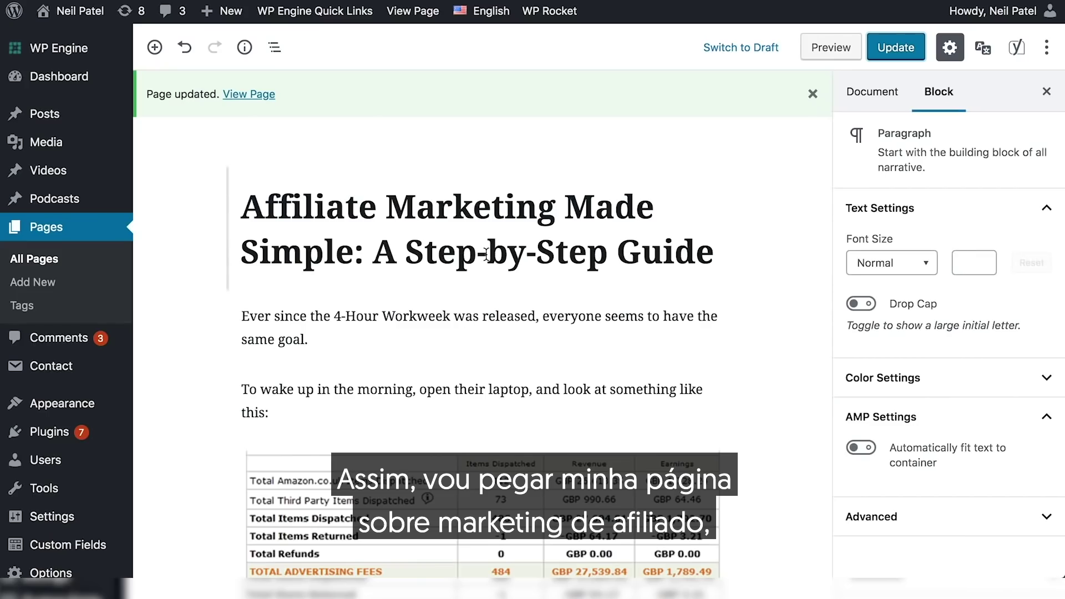
Step: In the WordPress editor, insert an FAQ block after the closing paragraph of the affiliate marketing guide page
{"action": "scroll", "coordinate": [486, 255], "scroll_direction": "down", "scroll_amount": 20}
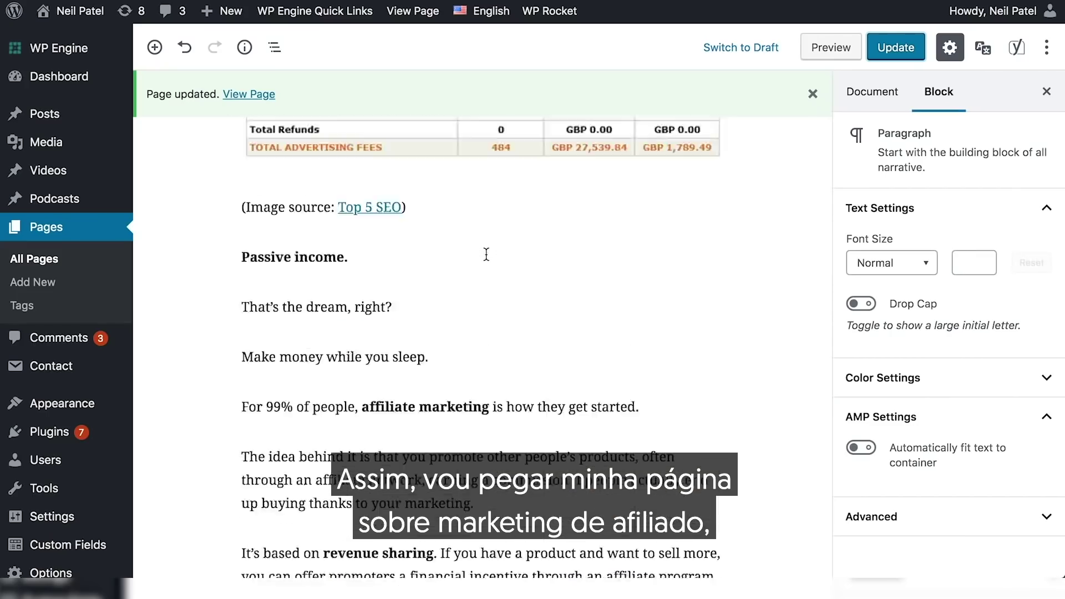
{"action": "scroll", "coordinate": [737, 261], "scroll_direction": "down", "scroll_amount": 20}
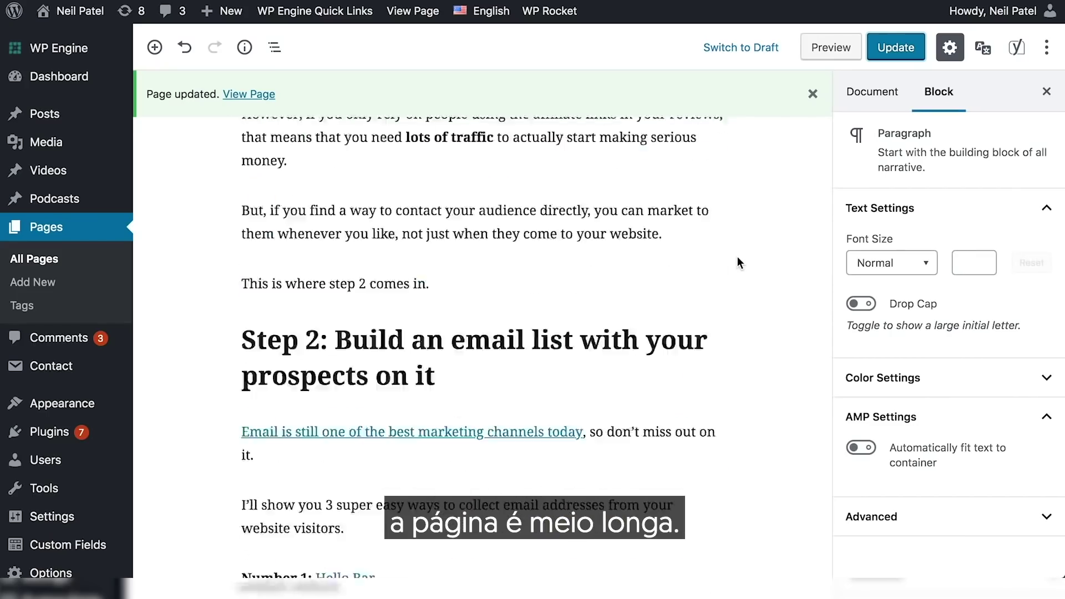
{"action": "scroll", "coordinate": [737, 262], "scroll_direction": "down", "scroll_amount": 20}
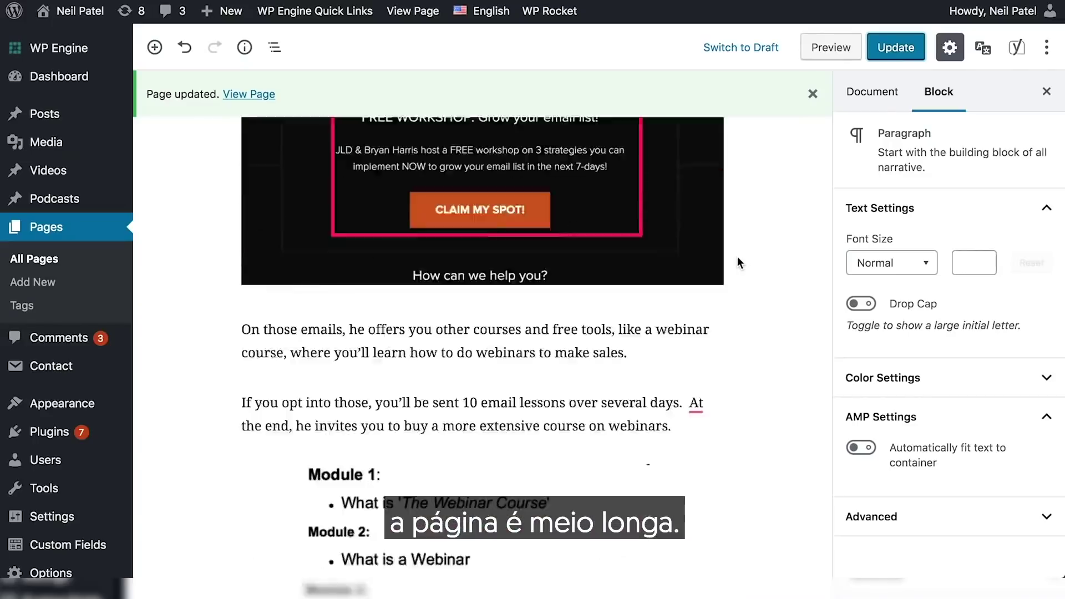
{"action": "scroll", "coordinate": [738, 262], "scroll_direction": "up", "scroll_amount": 20}
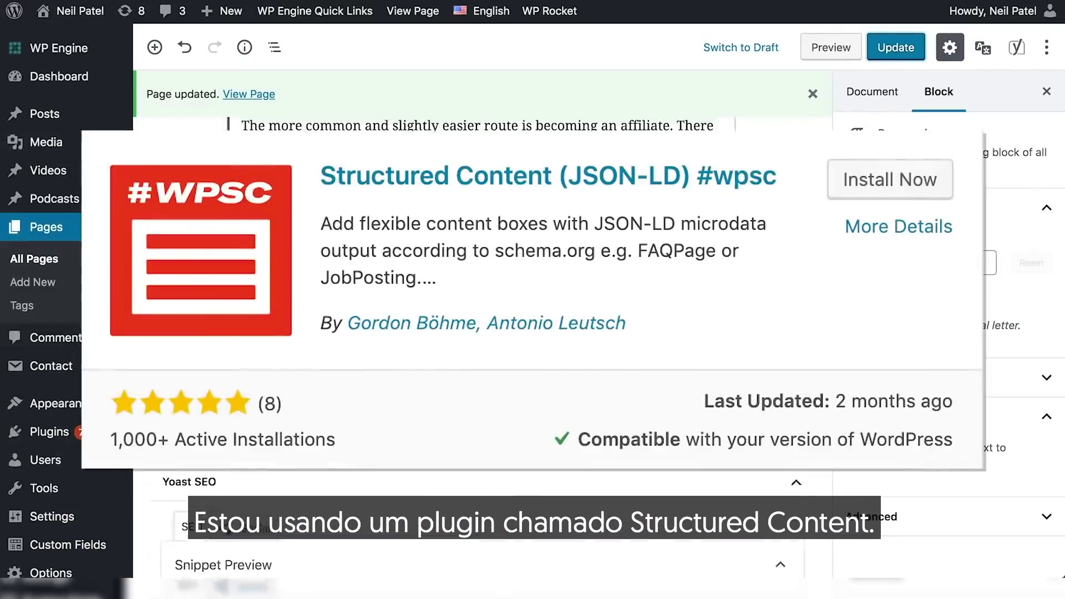
{"action": "scroll", "coordinate": [738, 262], "scroll_direction": "down", "scroll_amount": 15}
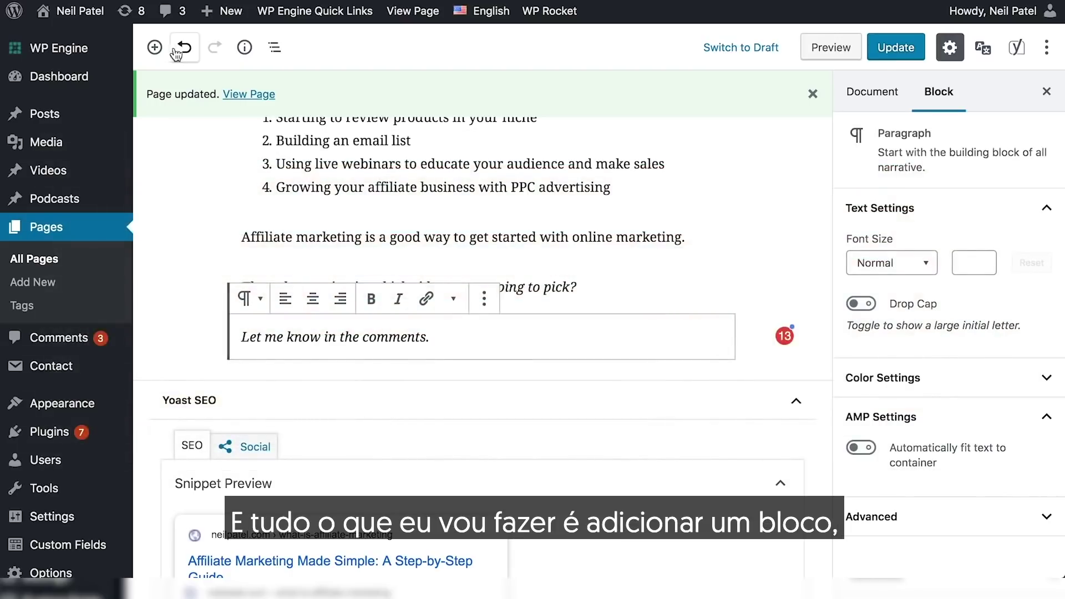
{"action": "left_click", "coordinate": [155, 47]}
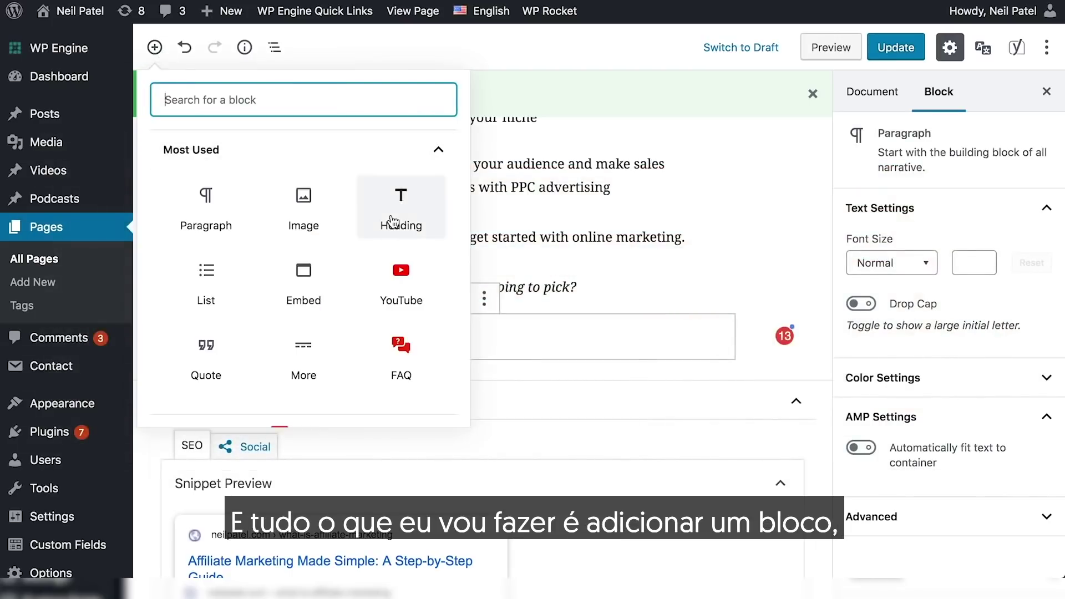
{"action": "left_click", "coordinate": [398, 351]}
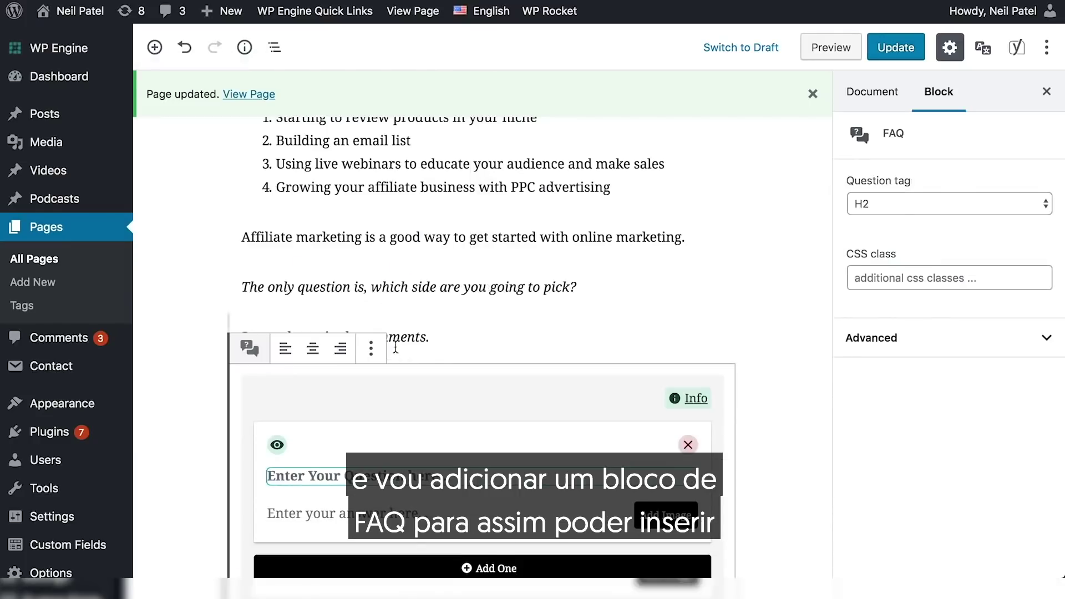
Step: Enter "What is affiliate marketing?" as the first question of the FAQ block
{"action": "left_click", "coordinate": [438, 469]}
{"action": "scroll", "coordinate": [438, 468], "scroll_direction": "down", "scroll_amount": 5}
{"action": "type", "text": "What"}
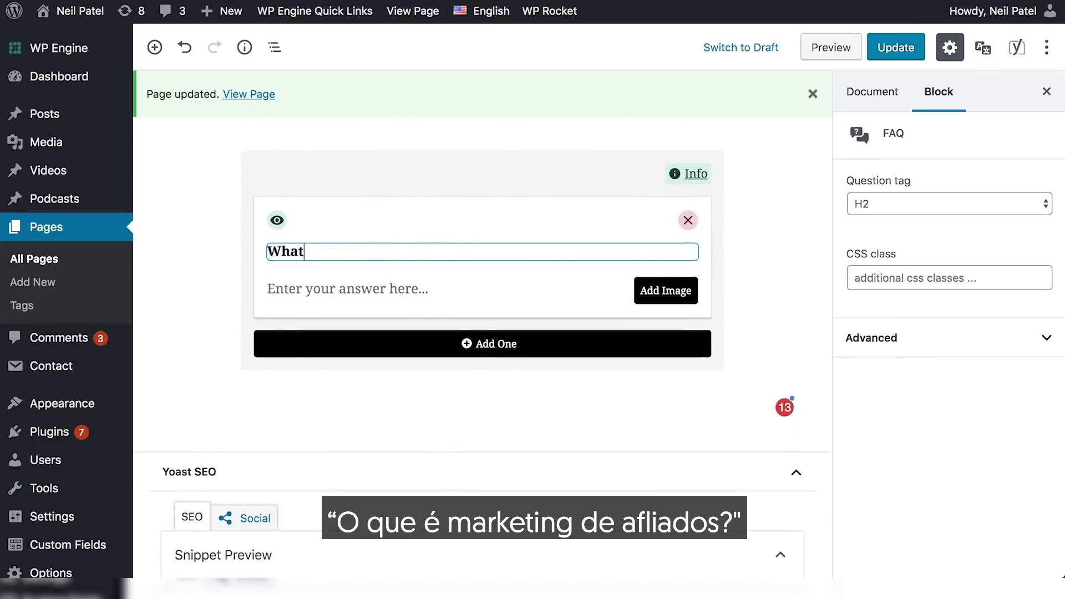
{"action": "type", "text": " is affiliate marketing?"}
Step: Answer it by defining affiliate marketing as earning income from promoting someone else's products, paid only per sale, and add a second FAQ entry
{"action": "left_click", "coordinate": [412, 290]}
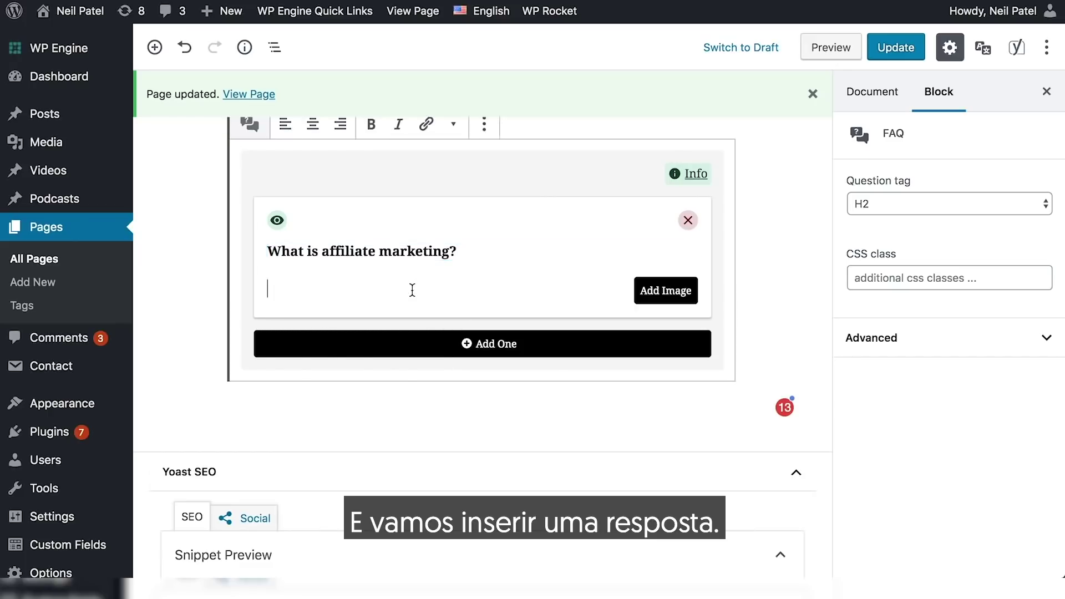
{"action": "type", "text": "Affiliate marketing is the process of earning income every time you promote someone elses products or services. If you generate a sale for the company, you get paid. If you don't generate a sale, you do not get paid."}
{"action": "left_click", "coordinate": [506, 411]}
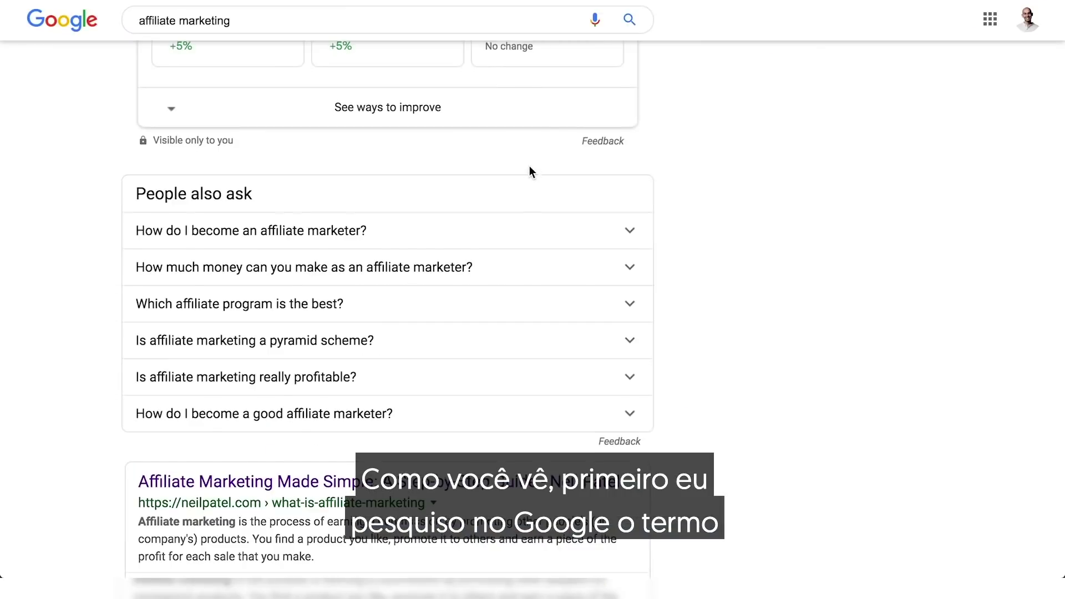
Step: Review Google's related questions on the best affiliate program and how much money affiliates make, and close the text search on the published guide
{"action": "scroll", "coordinate": [529, 166], "scroll_direction": "up", "scroll_amount": 10}
{"action": "scroll", "coordinate": [529, 165], "scroll_direction": "up", "scroll_amount": 3}
{"action": "scroll", "coordinate": [481, 171], "scroll_direction": "down", "scroll_amount": 6}
{"action": "scroll", "coordinate": [481, 176], "scroll_direction": "down", "scroll_amount": 5}
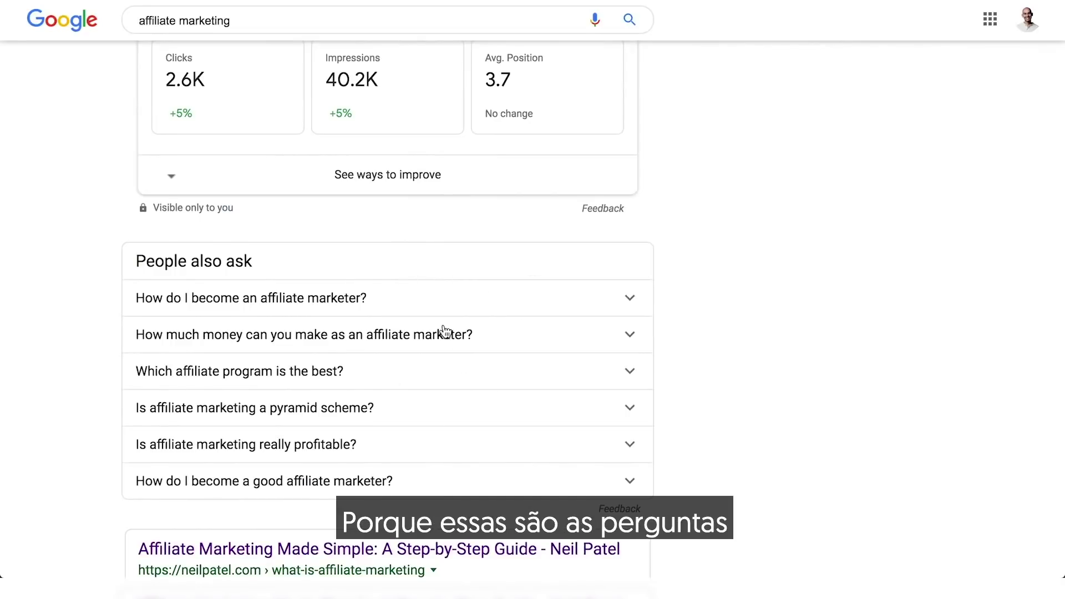
{"action": "left_click", "coordinate": [472, 373]}
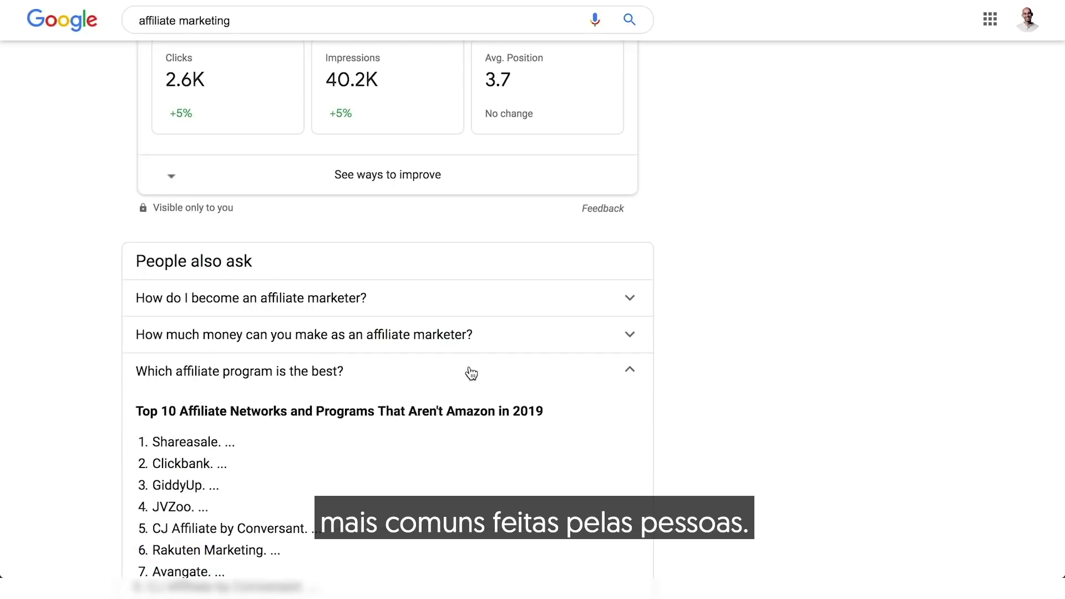
{"action": "left_click", "coordinate": [471, 374]}
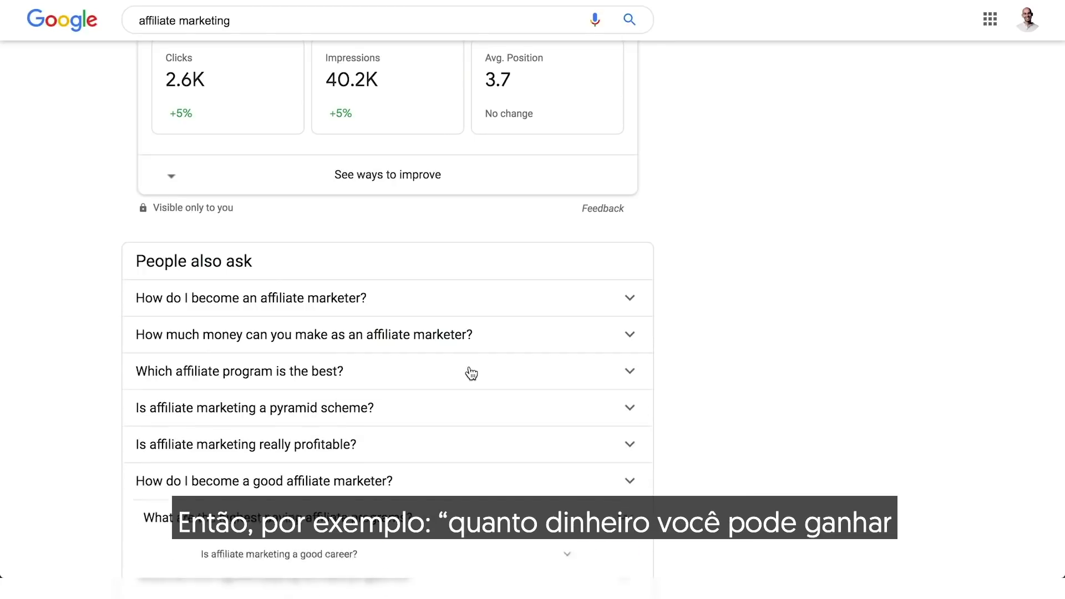
{"action": "left_click", "coordinate": [469, 337]}
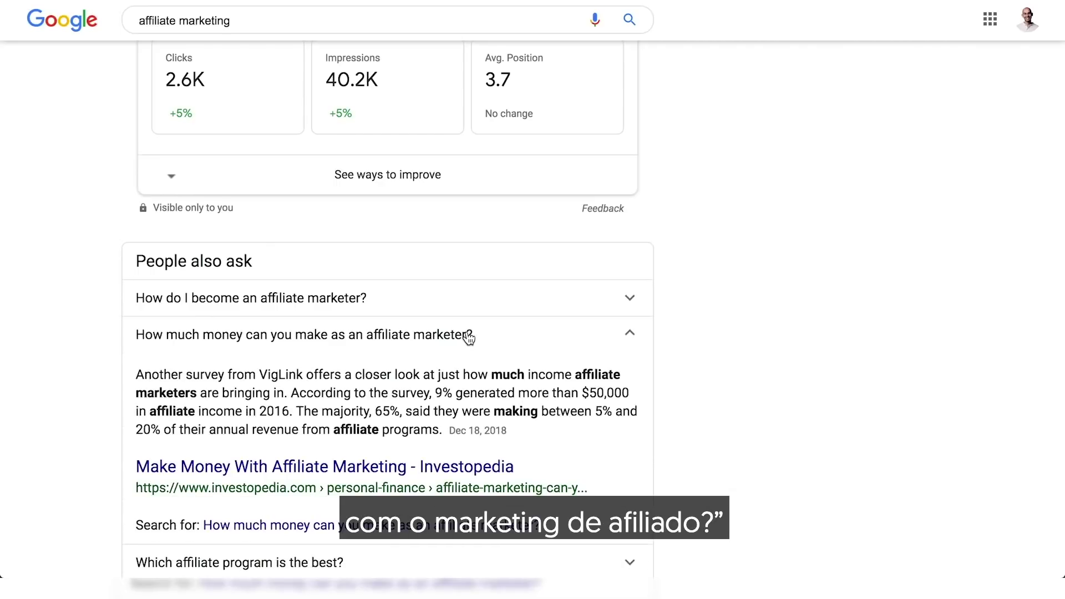
{"action": "left_click", "coordinate": [469, 336]}
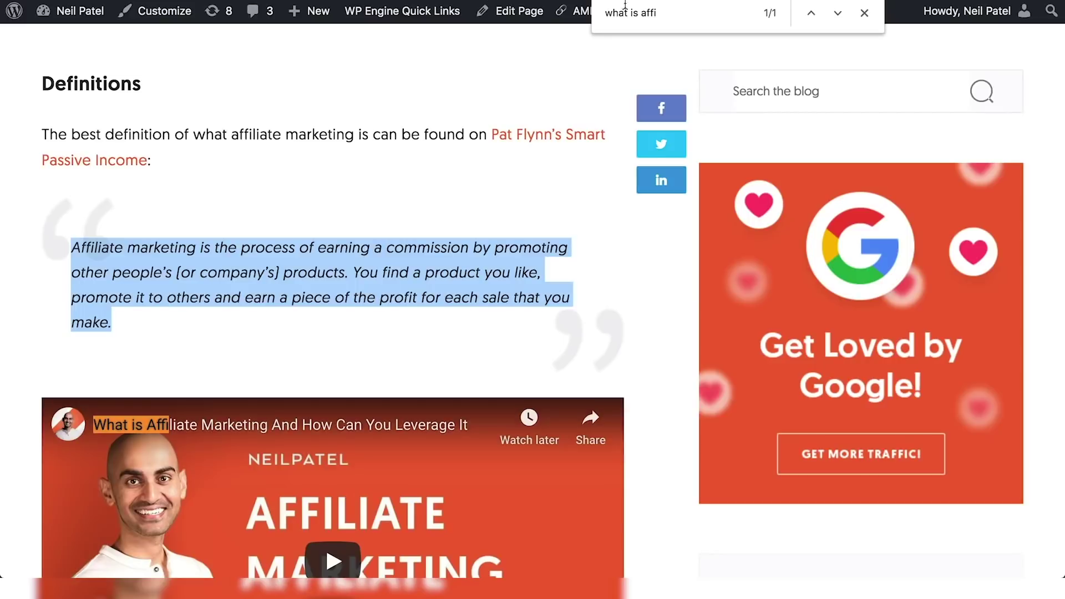
{"action": "key", "text": "Escape"}
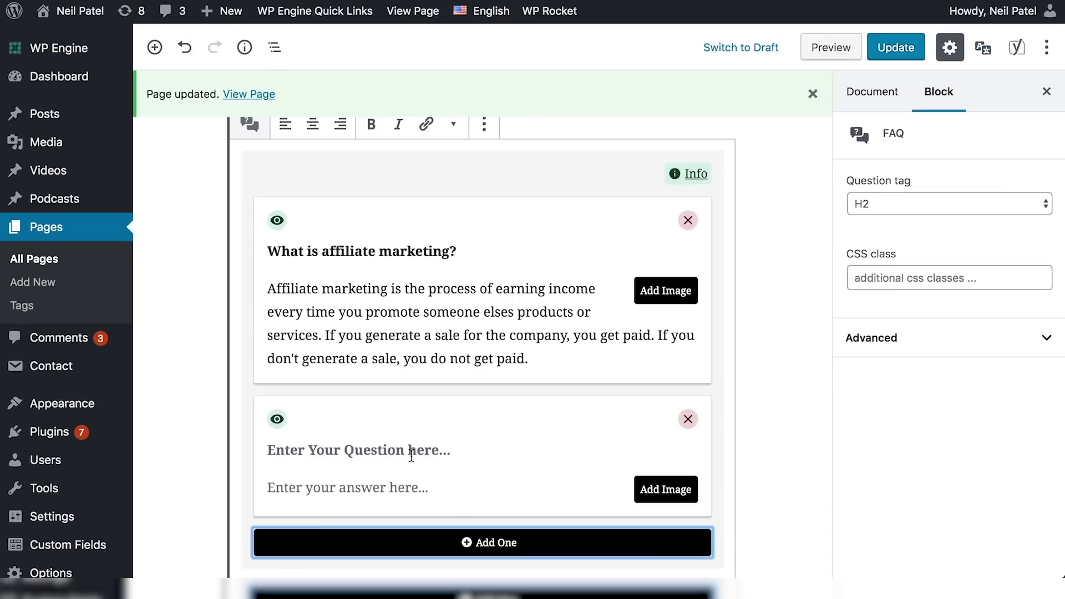
Step: Enter "How much money can you make as an affiliate marketer?" as the second question of the FAQ block
{"action": "left_click", "coordinate": [408, 449]}
{"action": "type", "text": "How much money"}
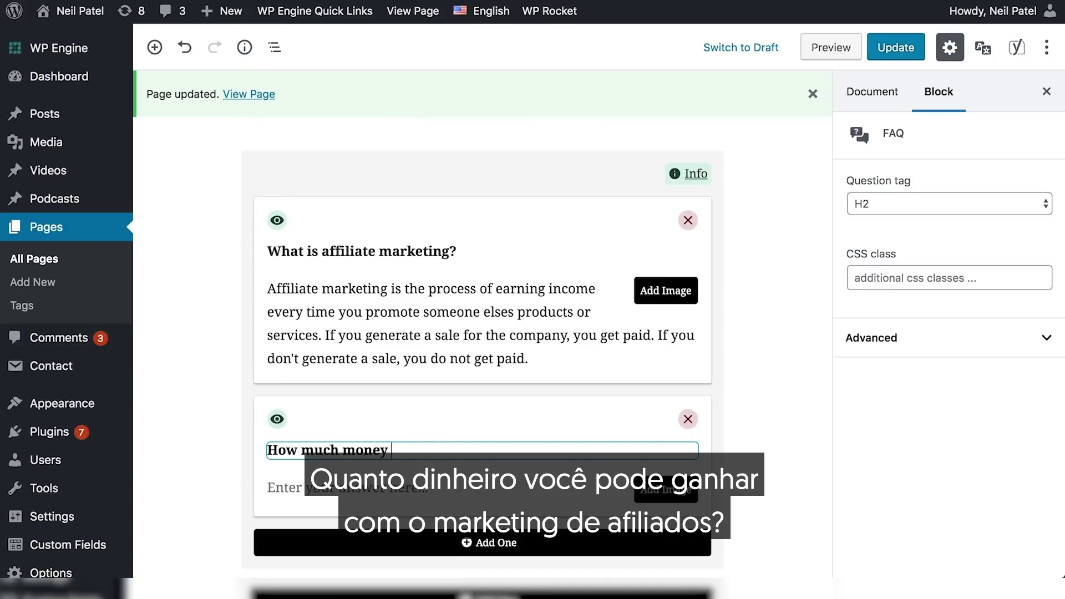
{"action": "type", "text": " can you make as an affiliat"}
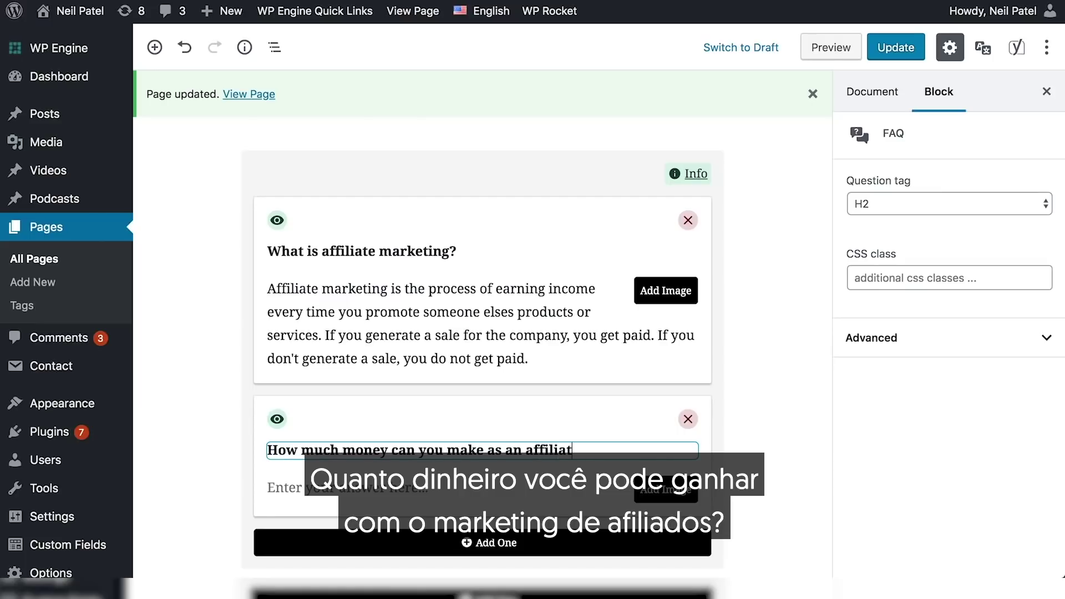
{"action": "type", "text": "e marketer?"}
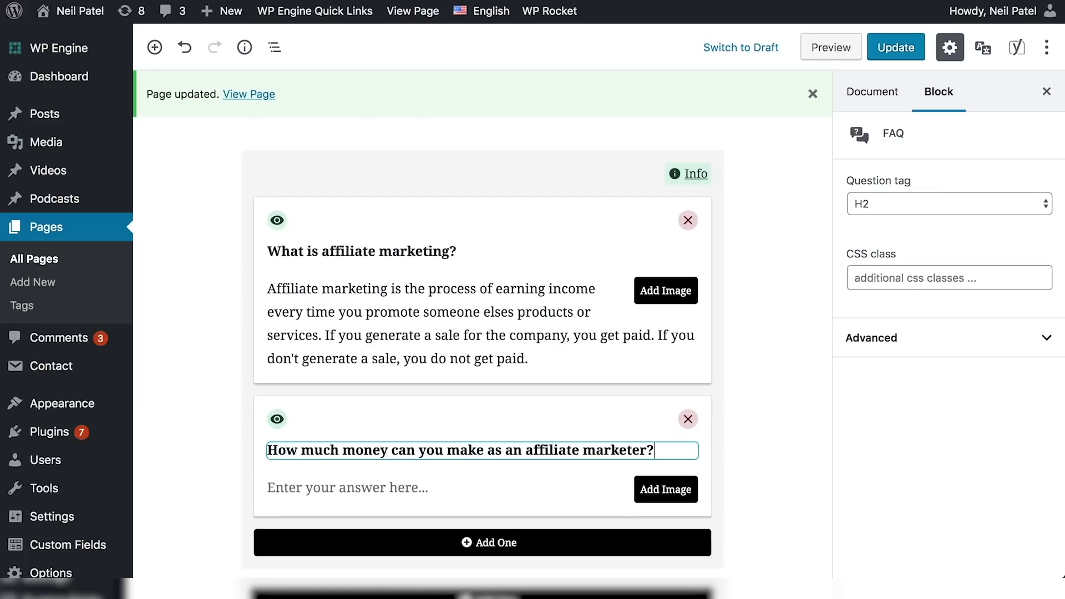
Step: Answer the second FAQ question: judge income annually, decent affiliates make $10,000 to $400,000 a year, super affiliates upwards of $1,500,000
{"action": "left_click", "coordinate": [280, 487]}
{"action": "type", "text": "Affiliate income is not consistent. You'll to look at income from an annual basis instead of monthly. A decent affiliate can make anywhere from $10,000 a year to $400,000. A super affiliate can make upwards of $1,500,000 a year."}
{"action": "left_click", "coordinate": [352, 467]}
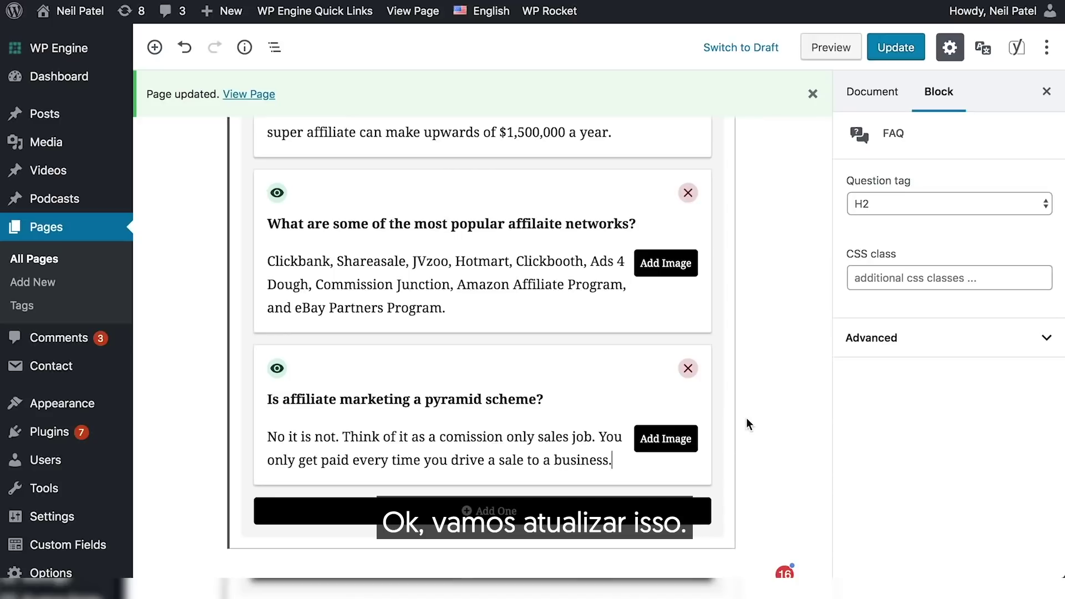
Step: Update the page to publish the completed FAQ block
{"action": "left_click", "coordinate": [892, 58]}
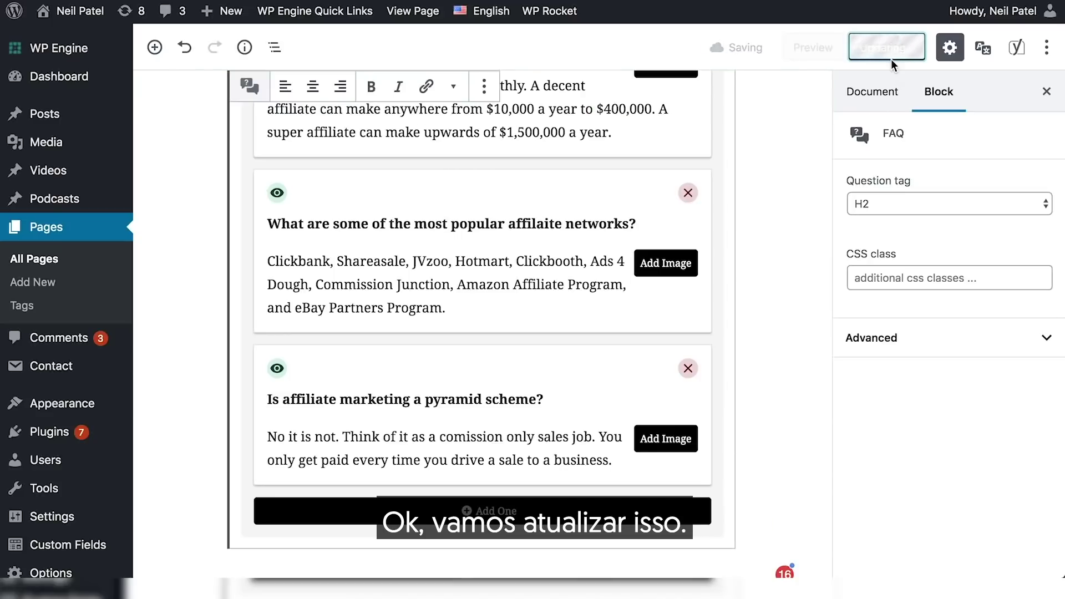
{"action": "scroll", "coordinate": [792, 238], "scroll_direction": "up", "scroll_amount": 2}
{"action": "scroll", "coordinate": [792, 238], "scroll_direction": "up", "scroll_amount": 7}
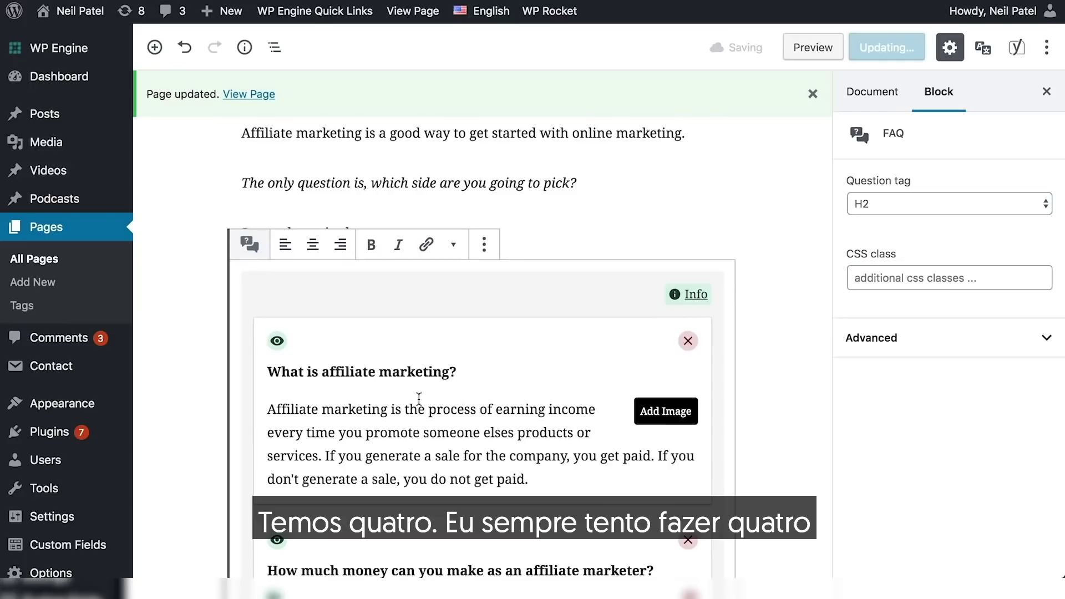
{"action": "left_click", "coordinate": [887, 47]}
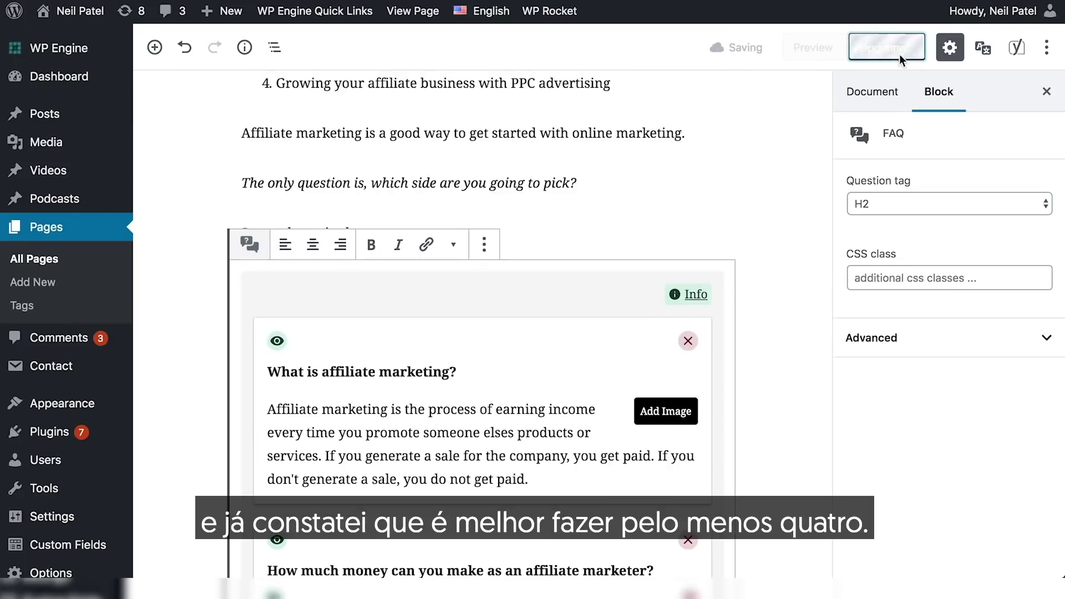
Step: Purge all caches in the WP Engine general settings and confirm the purge
{"action": "mouse_move", "coordinate": [74, 55]}
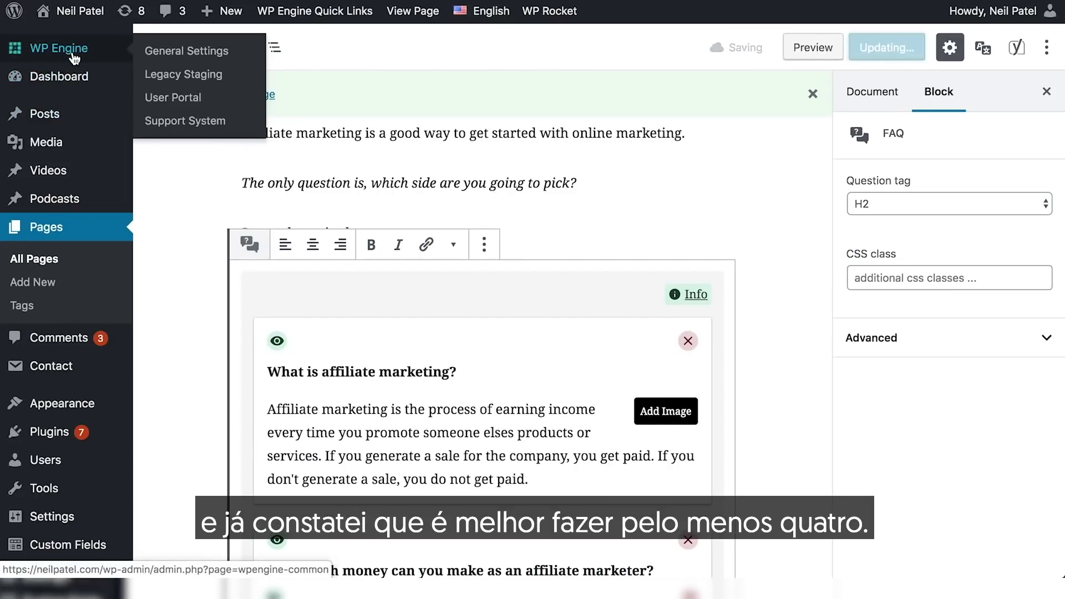
{"action": "left_click", "coordinate": [73, 55]}
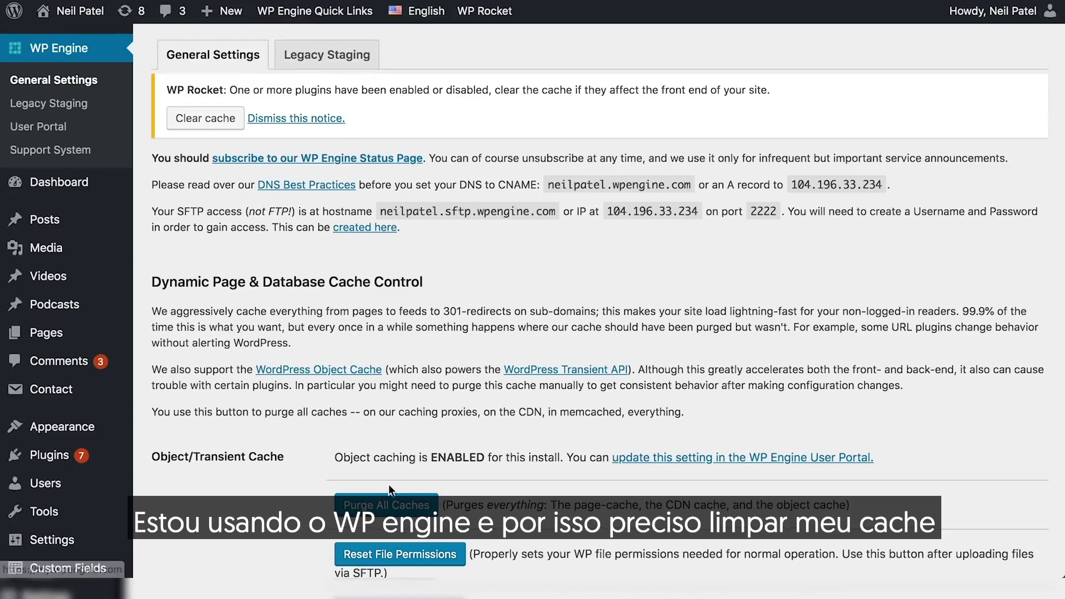
{"action": "left_click", "coordinate": [395, 506]}
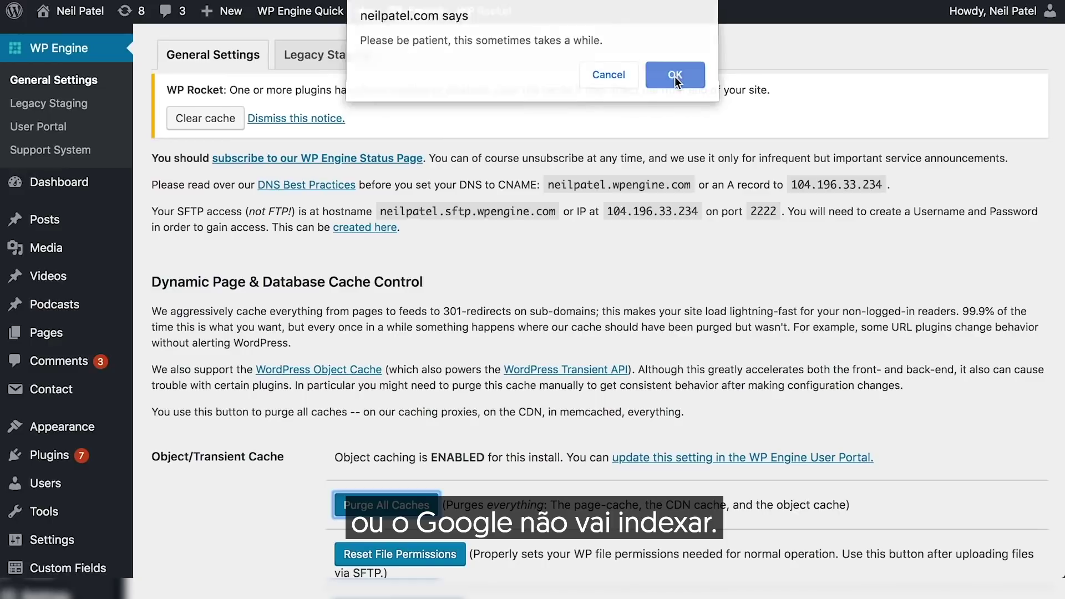
{"action": "left_click", "coordinate": [675, 76]}
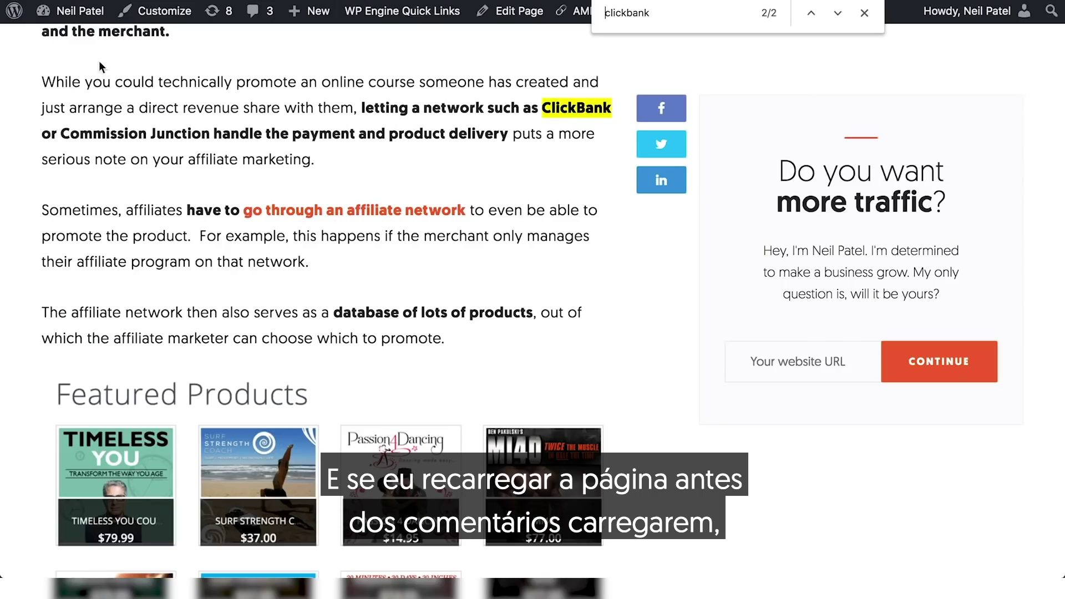
Step: Reload the published affiliate marketing guide and check the FAQ section placed before the comments
{"action": "mouse_move", "coordinate": [80, 11]}
{"action": "key", "text": "super+r"}
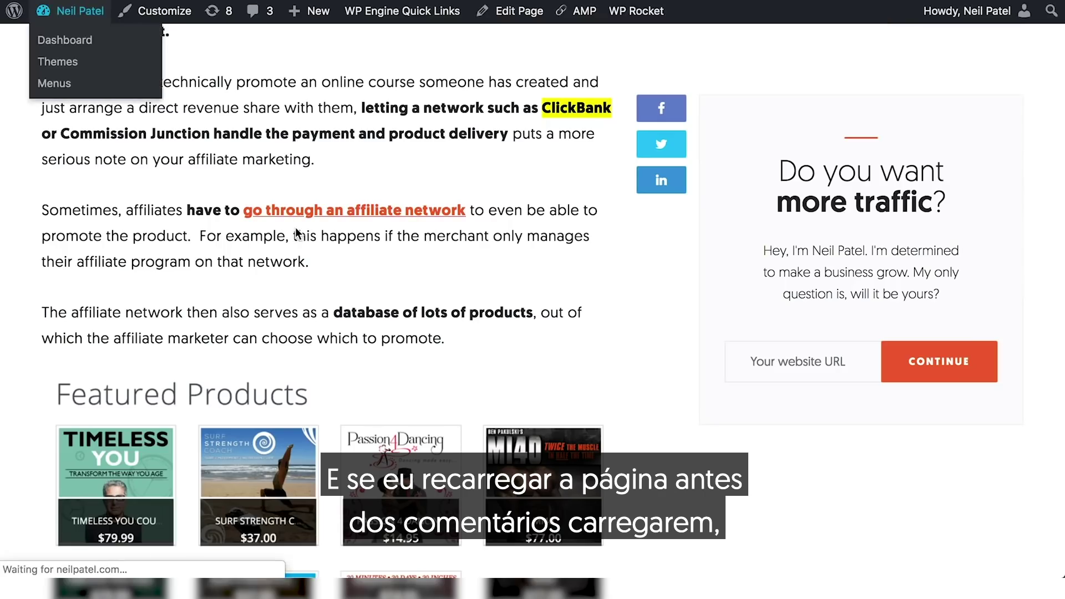
{"action": "scroll", "coordinate": [294, 219], "scroll_direction": "down", "scroll_amount": 15}
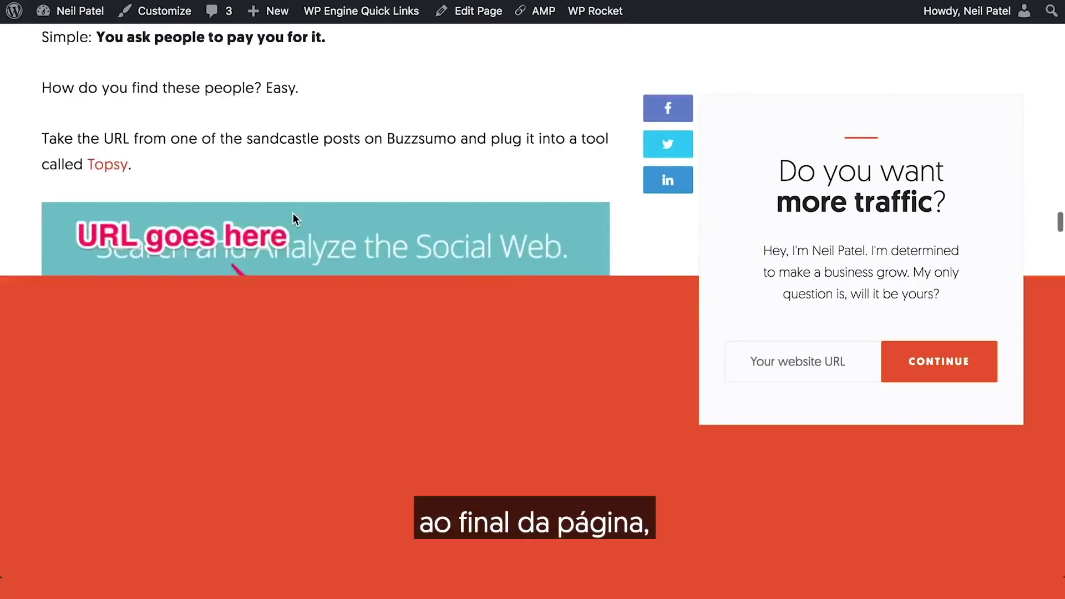
{"action": "scroll", "coordinate": [295, 221], "scroll_direction": "down", "scroll_amount": 20}
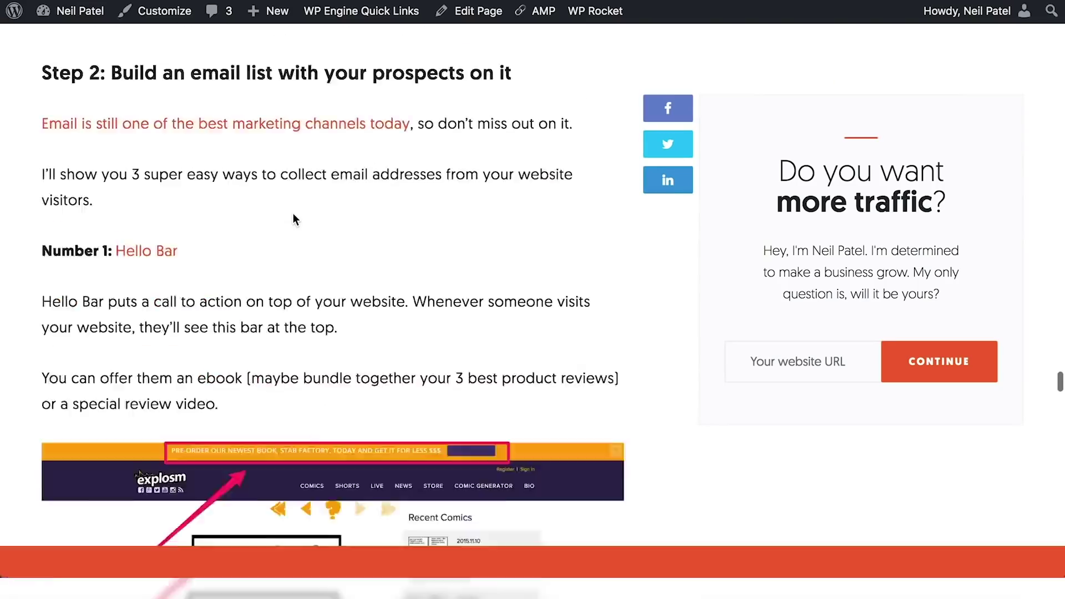
{"action": "scroll", "coordinate": [294, 219], "scroll_direction": "down", "scroll_amount": 20}
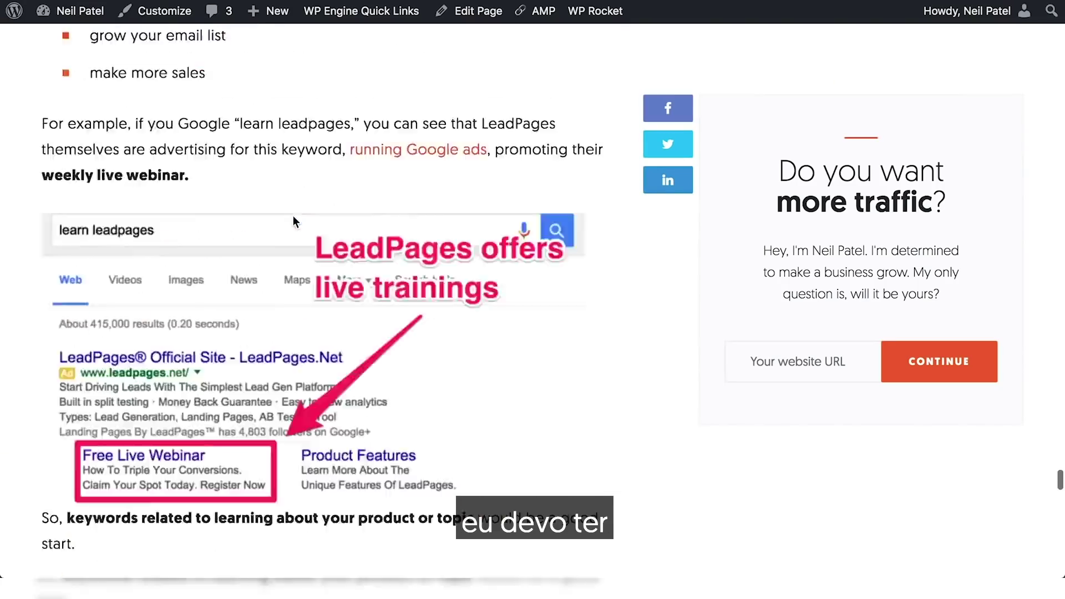
{"action": "scroll", "coordinate": [294, 219], "scroll_direction": "down", "scroll_amount": 20}
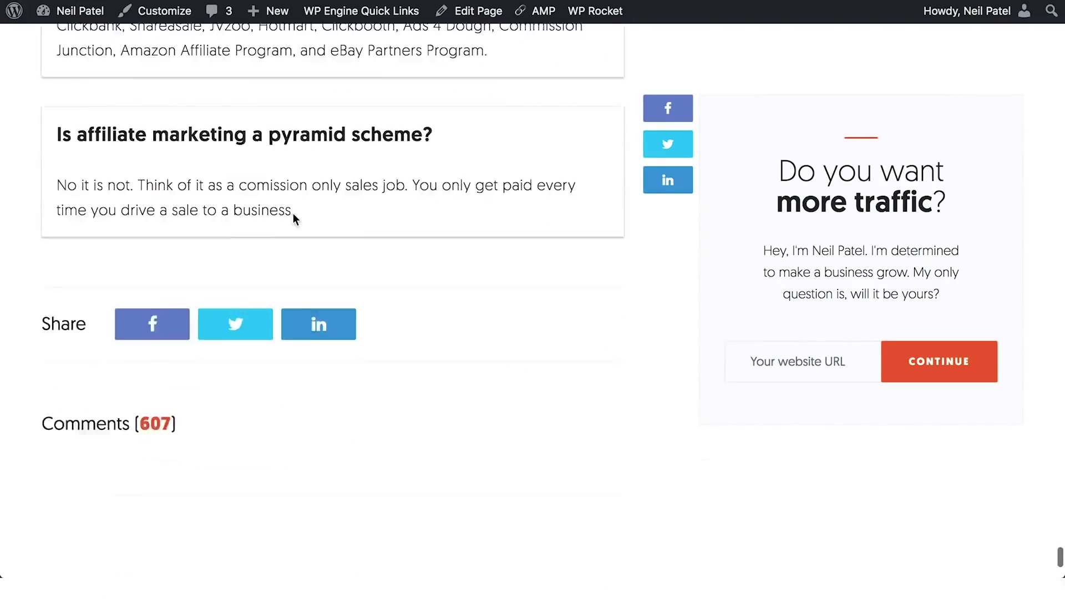
{"action": "scroll", "coordinate": [294, 217], "scroll_direction": "up", "scroll_amount": 8}
{"action": "scroll", "coordinate": [293, 216], "scroll_direction": "up", "scroll_amount": 6}
{"action": "scroll", "coordinate": [293, 217], "scroll_direction": "down", "scroll_amount": 4}
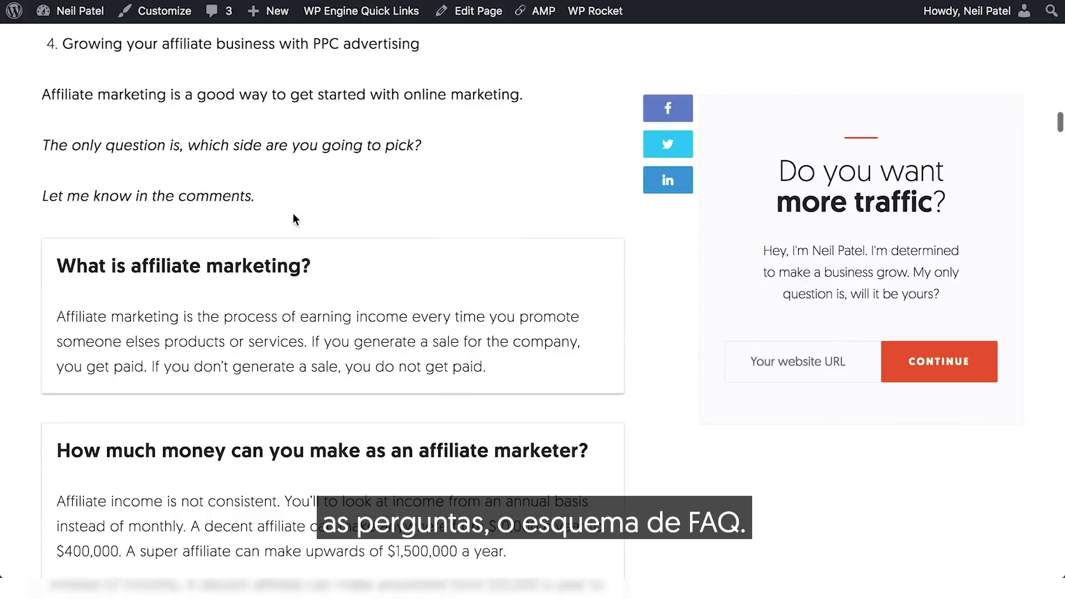
{"action": "triple_click", "coordinate": [251, 344]}
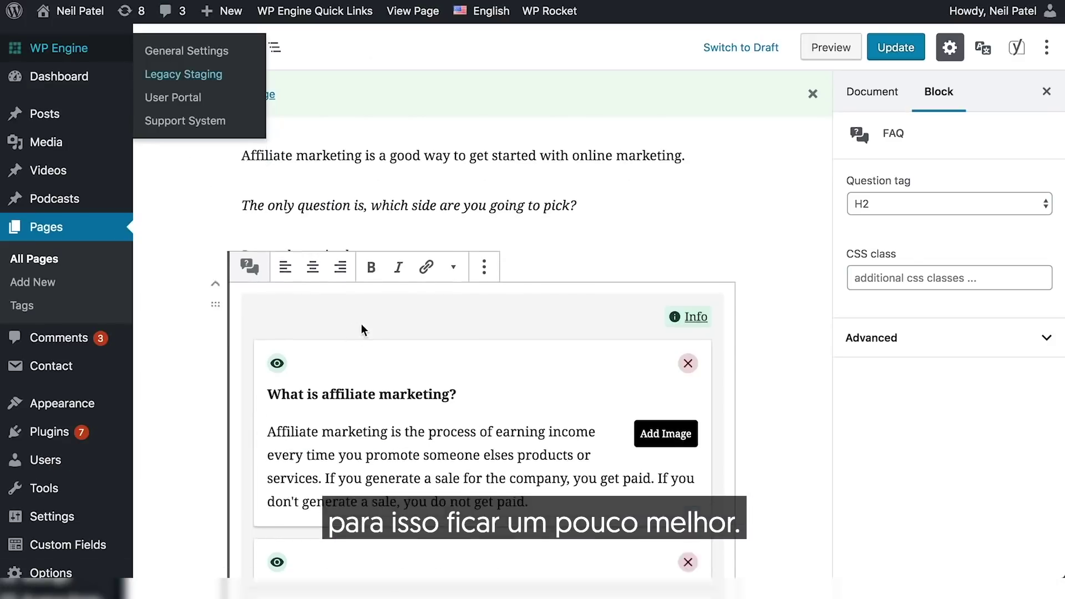
Step: Make "Affiliate Marketing FAQ" above the FAQ block a bold H2 heading and update the page
{"action": "scroll", "coordinate": [361, 324], "scroll_direction": "up", "scroll_amount": 2}
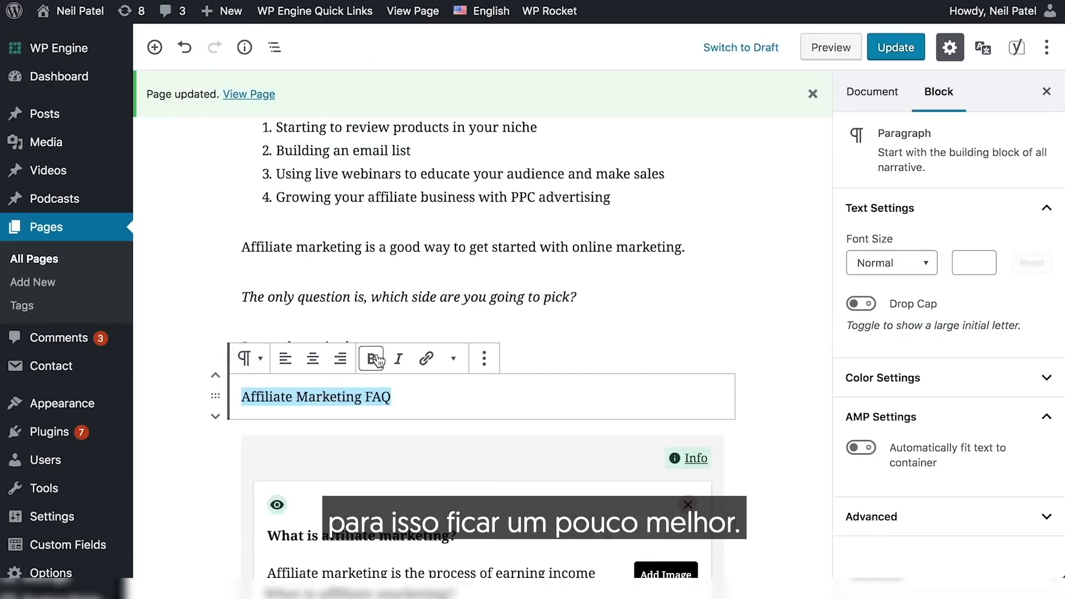
{"action": "left_click", "coordinate": [378, 360]}
{"action": "left_click", "coordinate": [249, 359]}
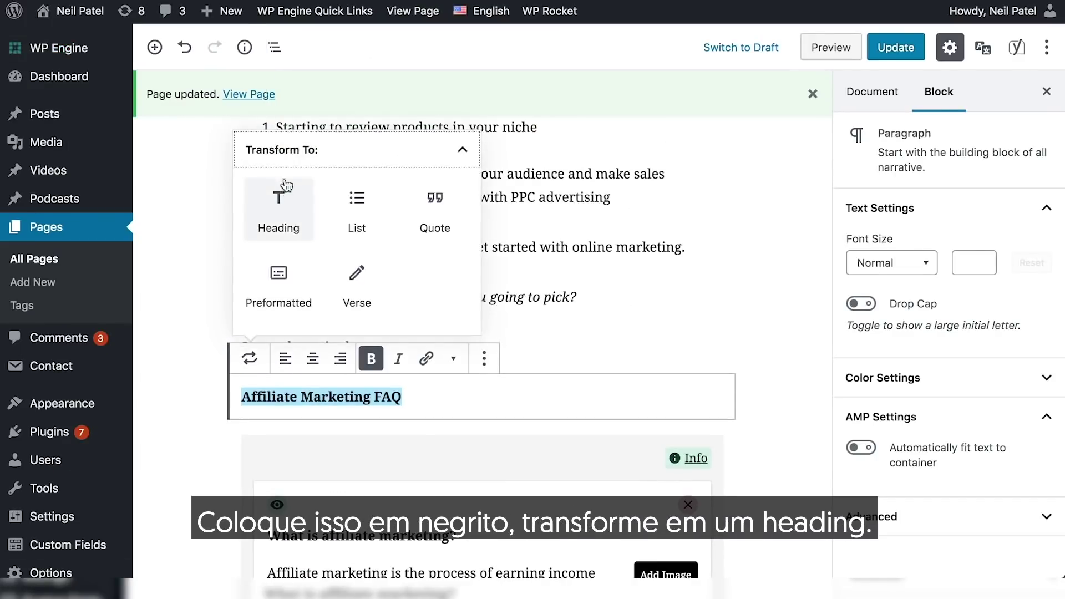
{"action": "left_click", "coordinate": [286, 191]}
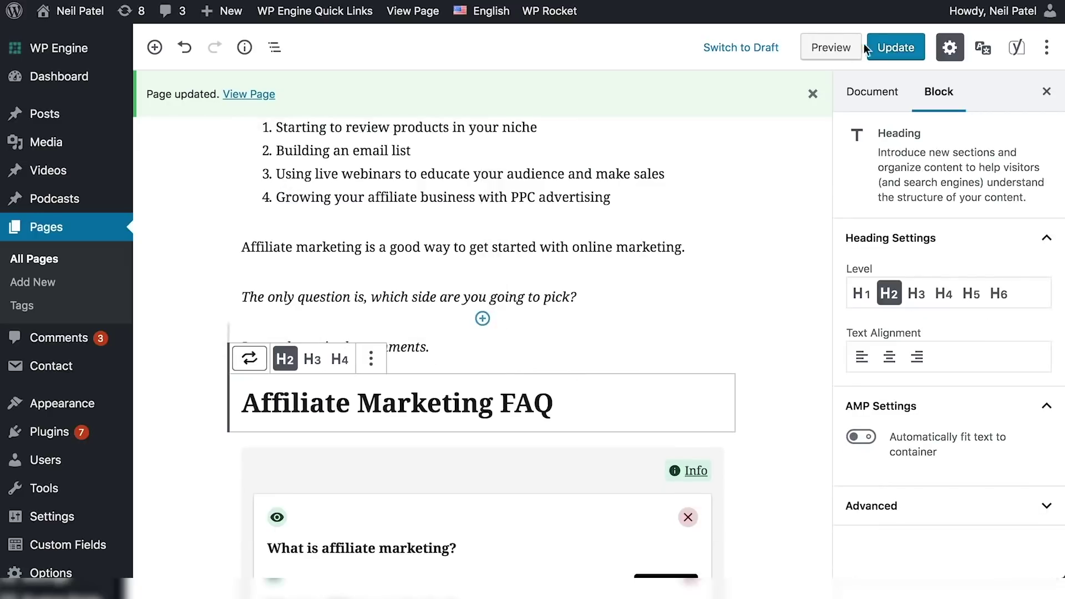
{"action": "left_click", "coordinate": [906, 45]}
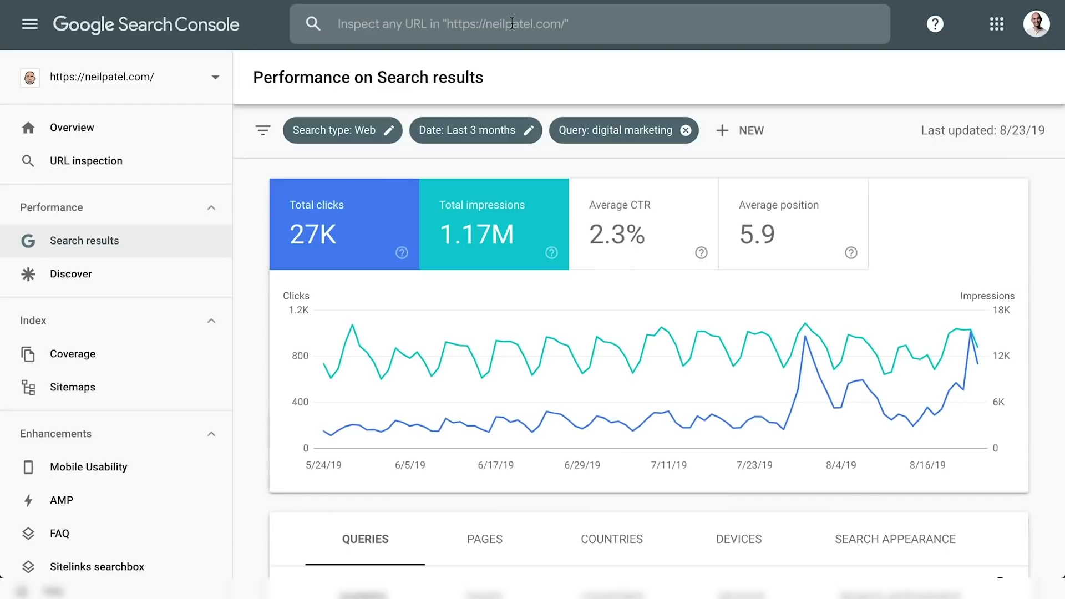
{"action": "left_click", "coordinate": [512, 23]}
{"action": "type", "text": "https://neilpatel.com/what-is-affiliate-marketing/"}
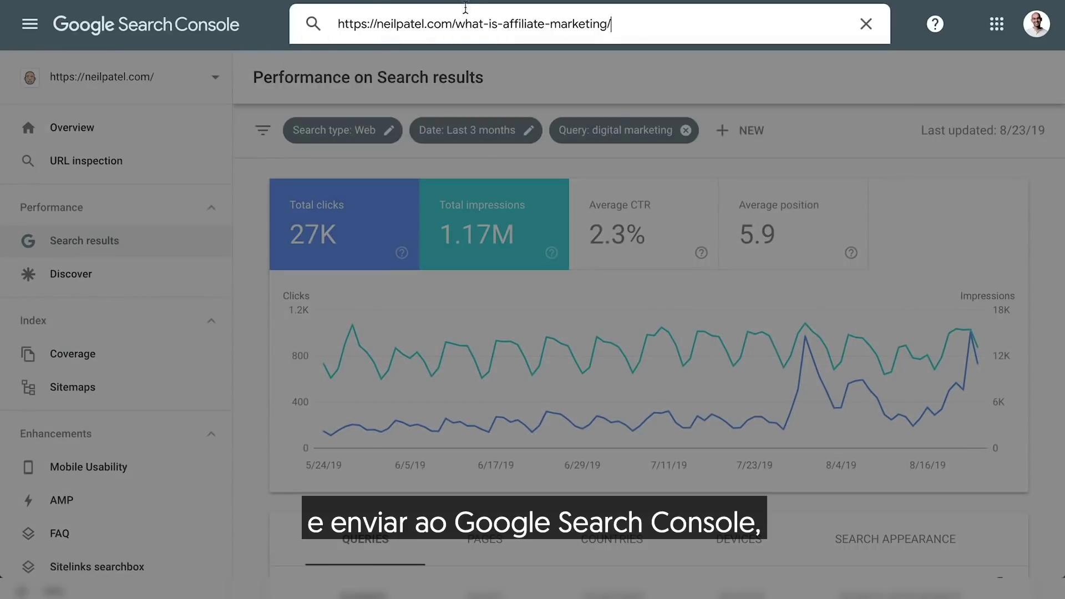
{"action": "key", "text": "Return"}
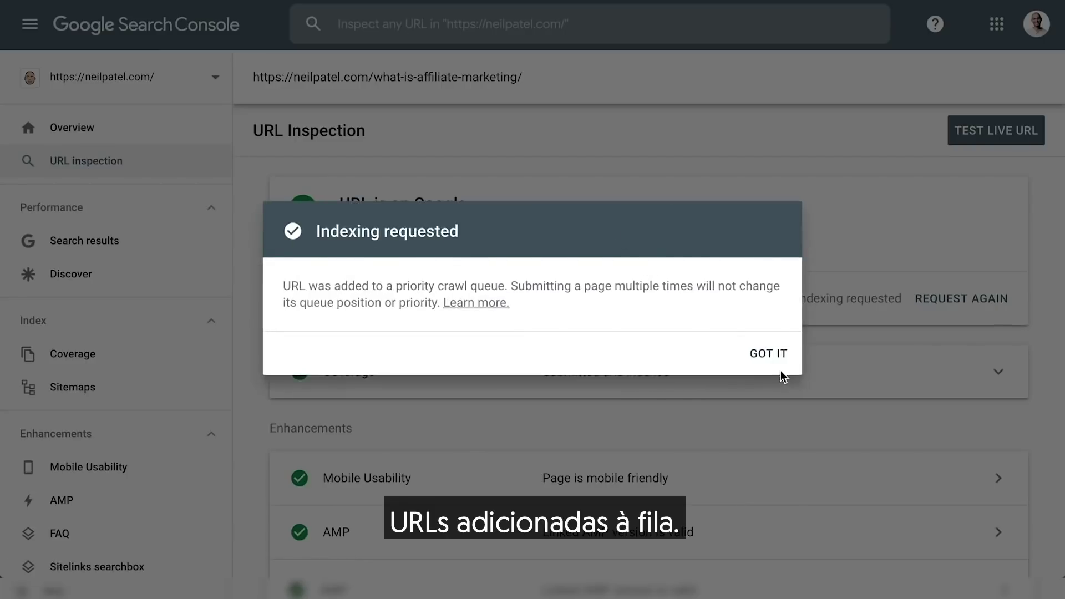
{"action": "left_click", "coordinate": [776, 365]}
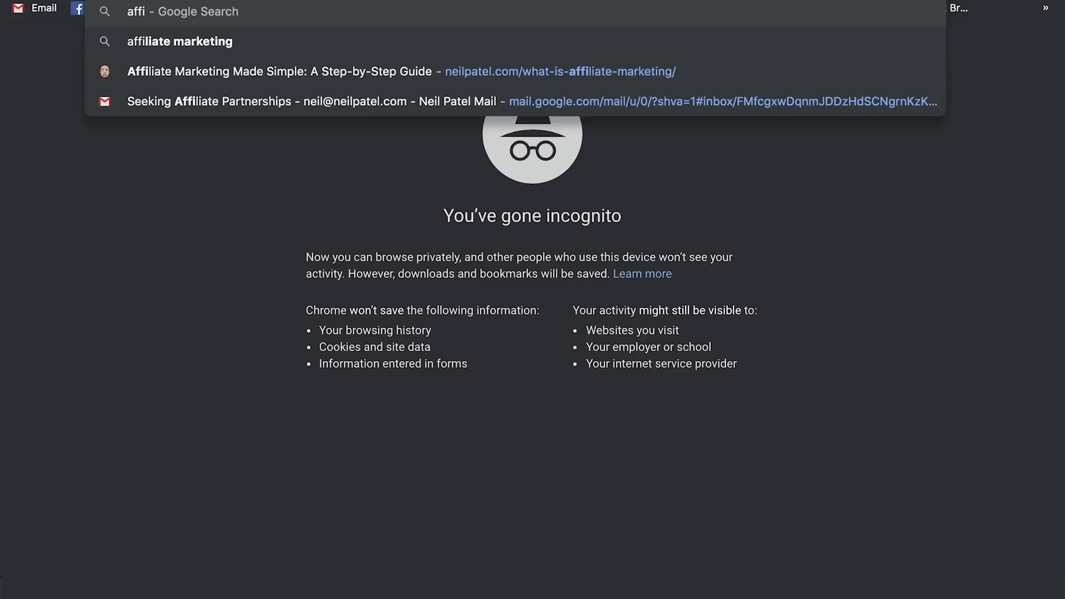
Step: Search Google for "affiate marketing" in an incognito window and check the guide's listing for FAQ entries
{"action": "type", "text": "ate marketing"}
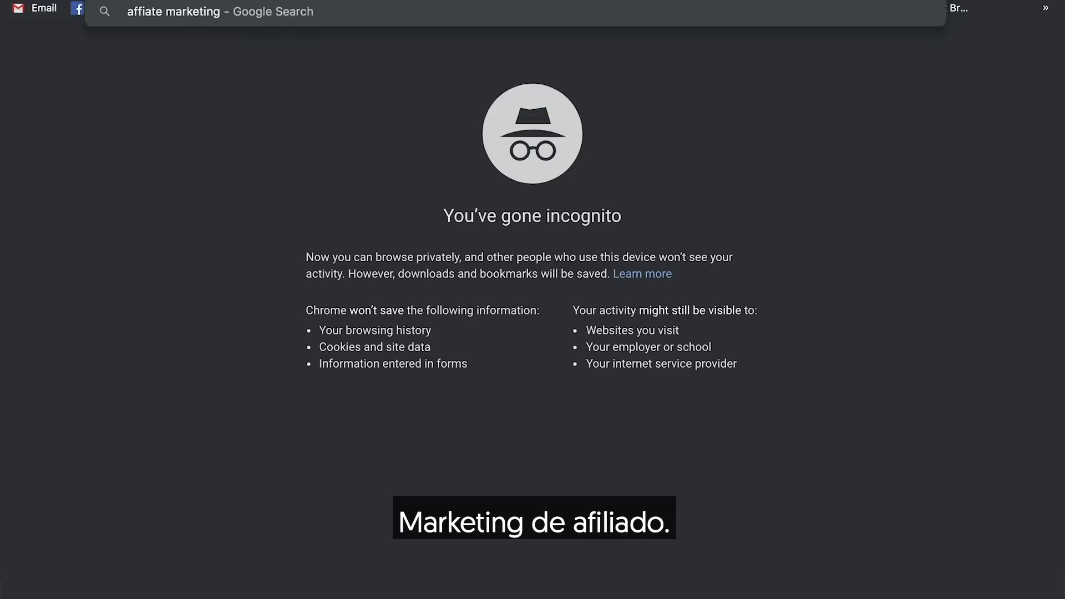
{"action": "key", "text": "Return"}
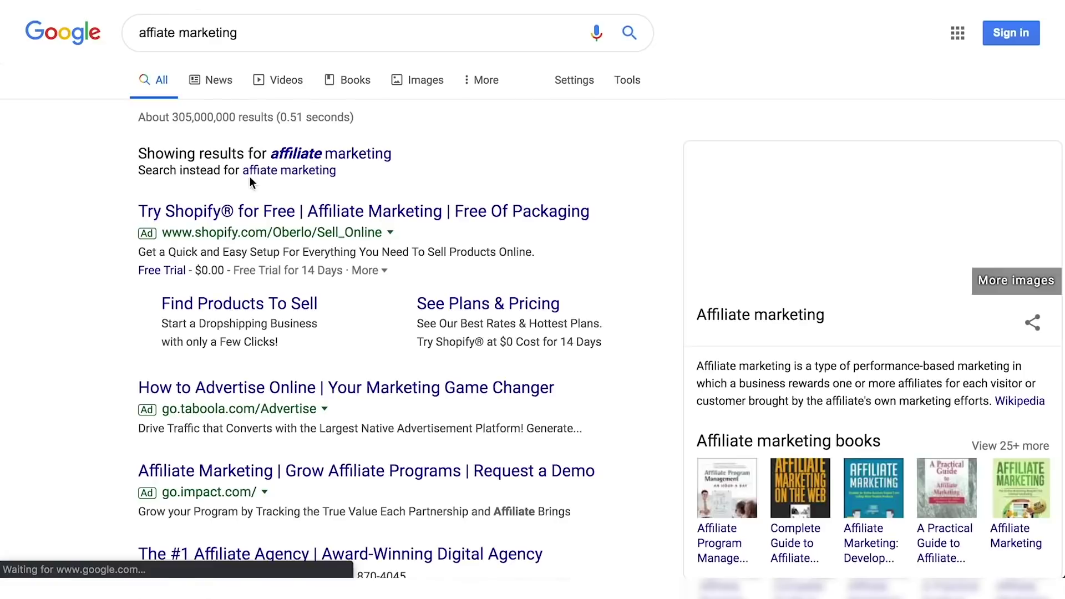
{"action": "scroll", "coordinate": [281, 269], "scroll_direction": "up", "scroll_amount": 3}
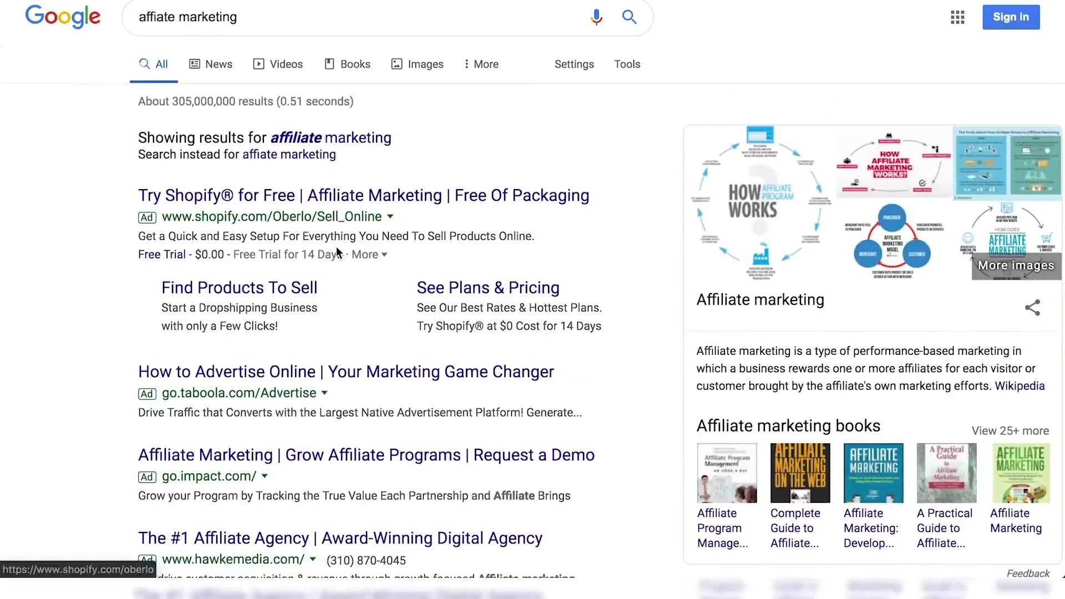
{"action": "scroll", "coordinate": [336, 246], "scroll_direction": "down", "scroll_amount": 10}
{"action": "scroll", "coordinate": [336, 246], "scroll_direction": "down", "scroll_amount": 2}
{"action": "scroll", "coordinate": [336, 249], "scroll_direction": "up", "scroll_amount": 4}
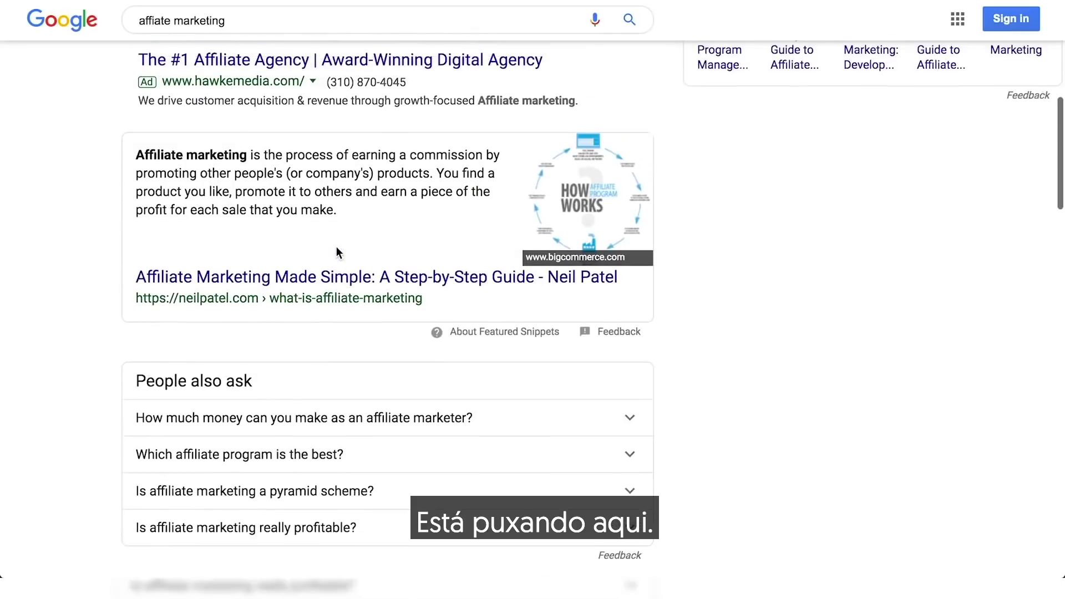
{"action": "scroll", "coordinate": [337, 204], "scroll_direction": "down", "scroll_amount": 5}
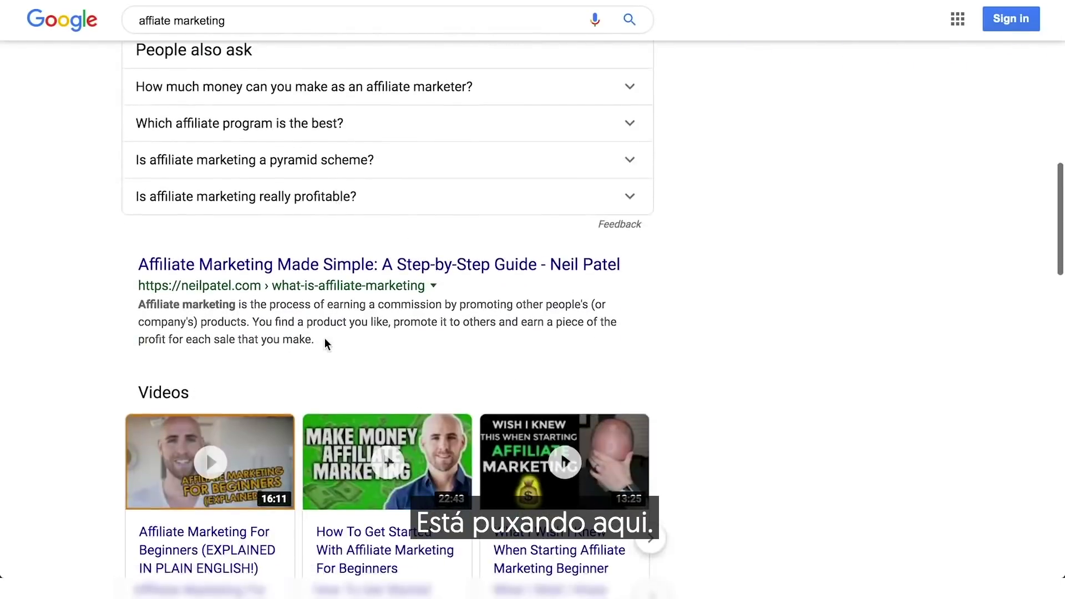
Step: Switch to the results for the corrected spelling "affiliate marketing" and check the guide's listing there
{"action": "scroll", "coordinate": [325, 340], "scroll_direction": "up", "scroll_amount": 8}
{"action": "scroll", "coordinate": [325, 341], "scroll_direction": "up", "scroll_amount": 8}
{"action": "left_click", "coordinate": [345, 155]}
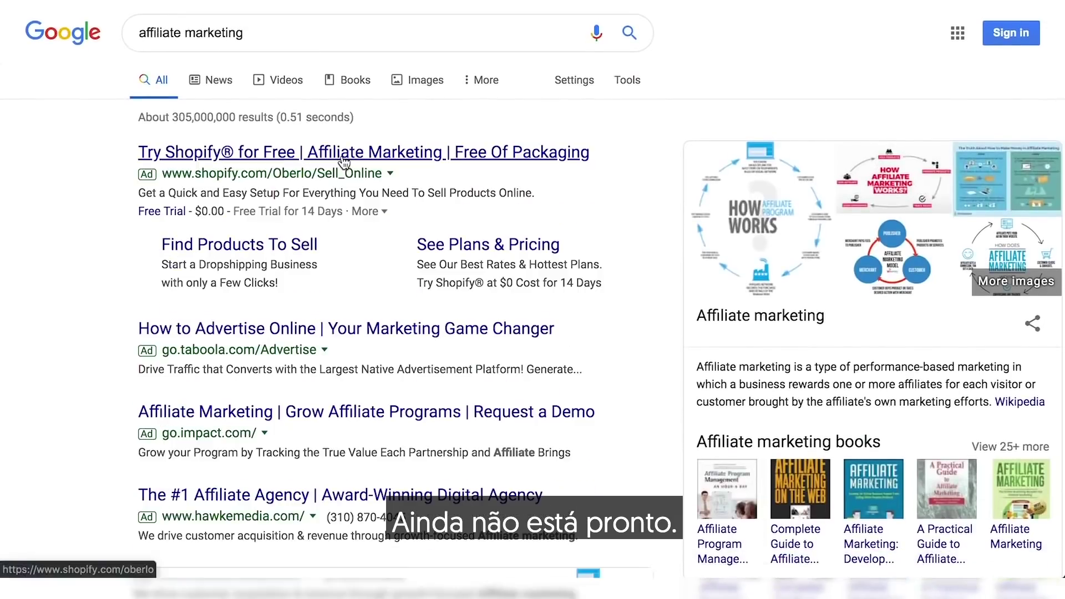
{"action": "scroll", "coordinate": [350, 360], "scroll_direction": "down", "scroll_amount": 15}
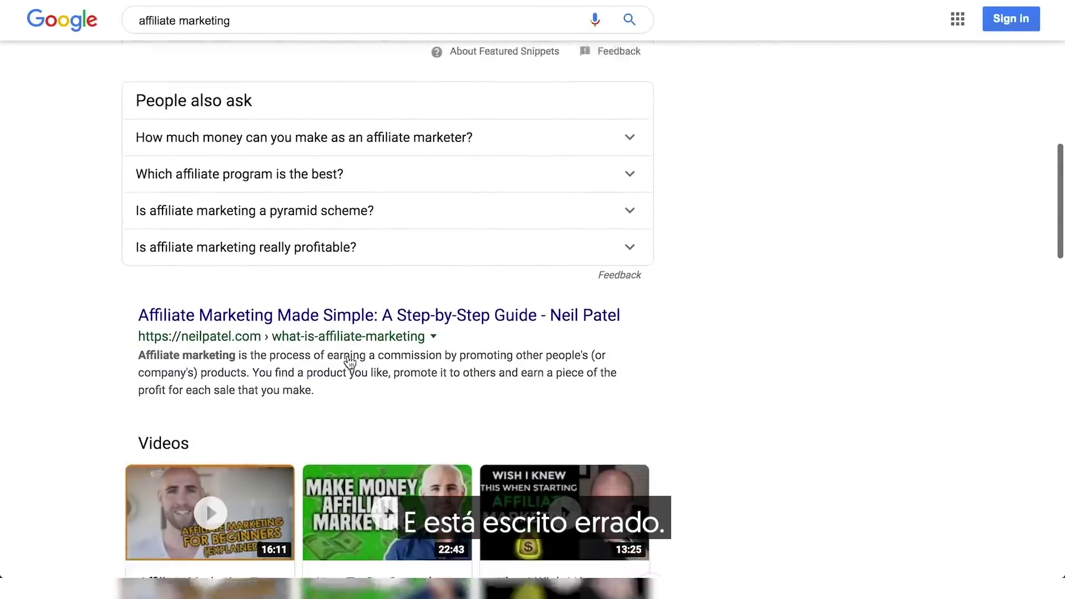
Step: Reload the Google results repeatedly and recheck whether the guide's listing includes the FAQ
{"action": "key", "text": "super+r"}
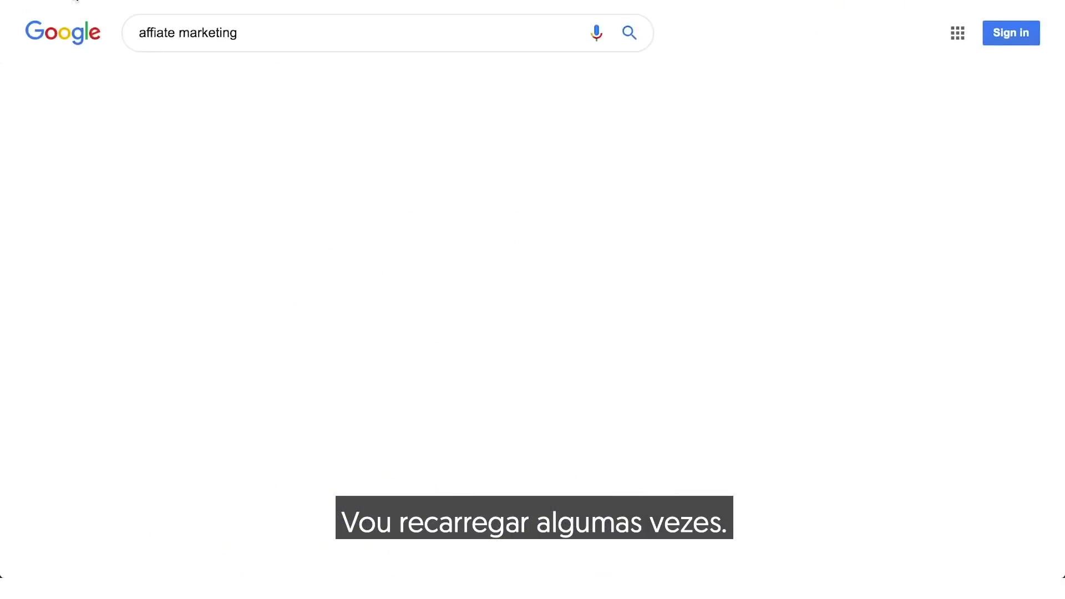
{"action": "scroll", "coordinate": [255, 335], "scroll_direction": "down", "scroll_amount": 1}
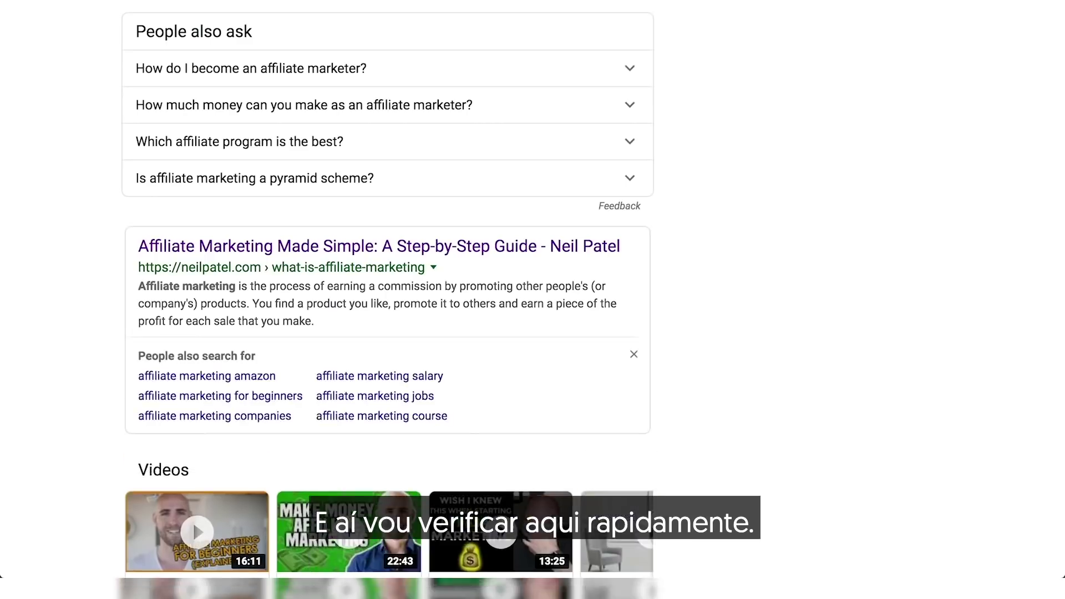
{"action": "key", "text": "super+r"}
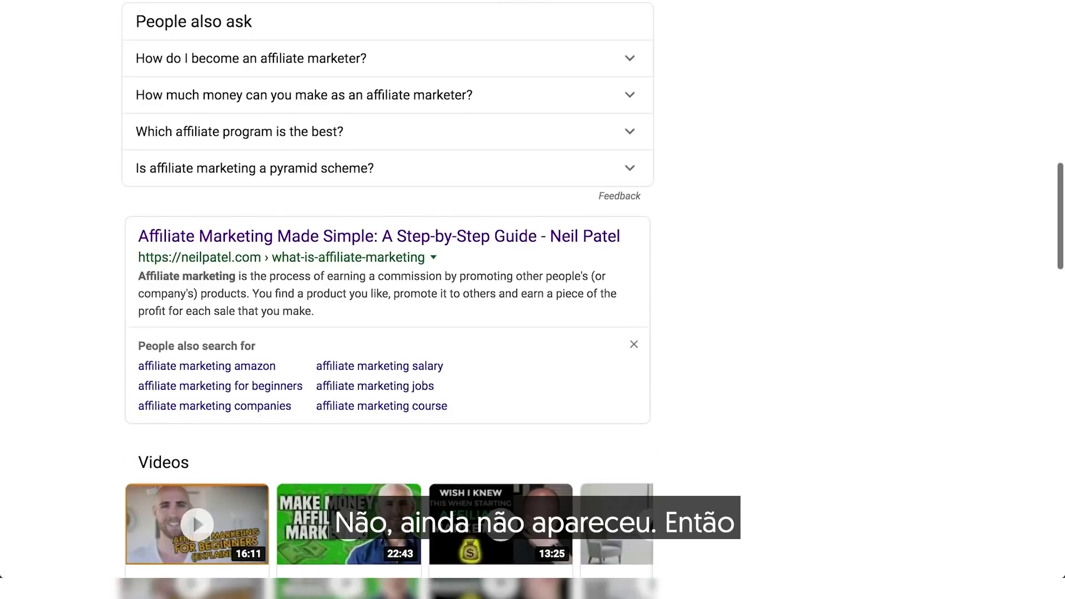
{"action": "key", "text": "ctrl+Tab"}
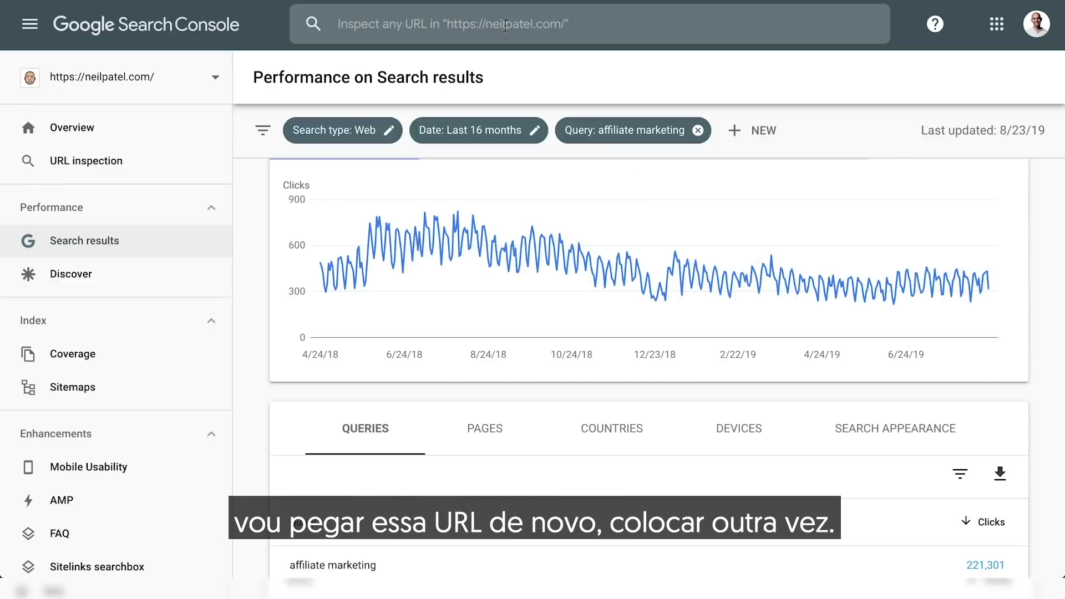
{"action": "left_click", "coordinate": [505, 25]}
{"action": "type", "text": "https://neilpatel.com/what-is-affiliate-marketing/"}
{"action": "key", "text": "Return"}
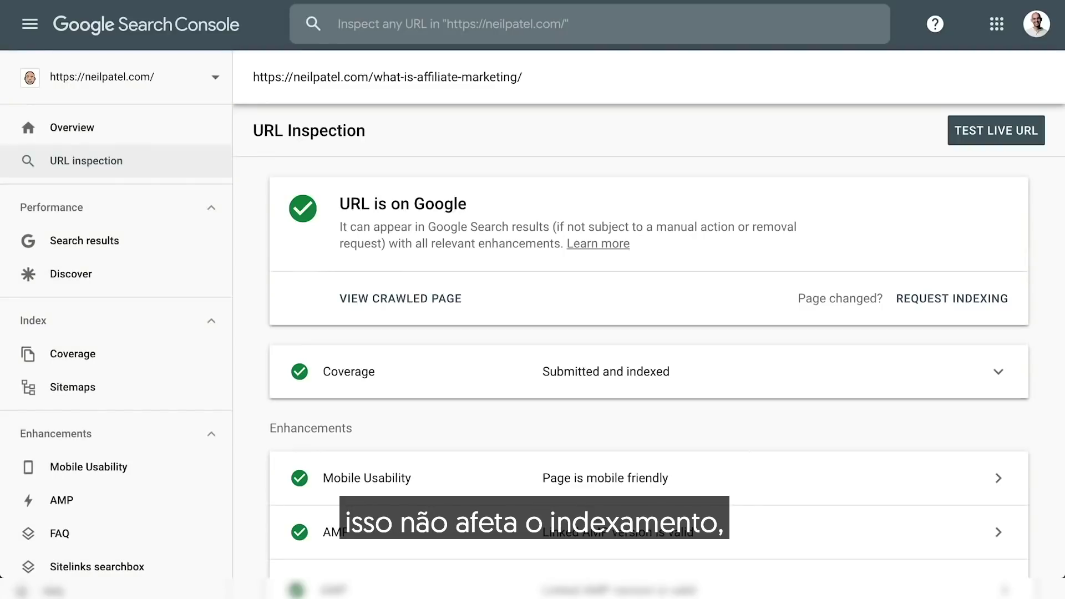
{"action": "left_click", "coordinate": [941, 296]}
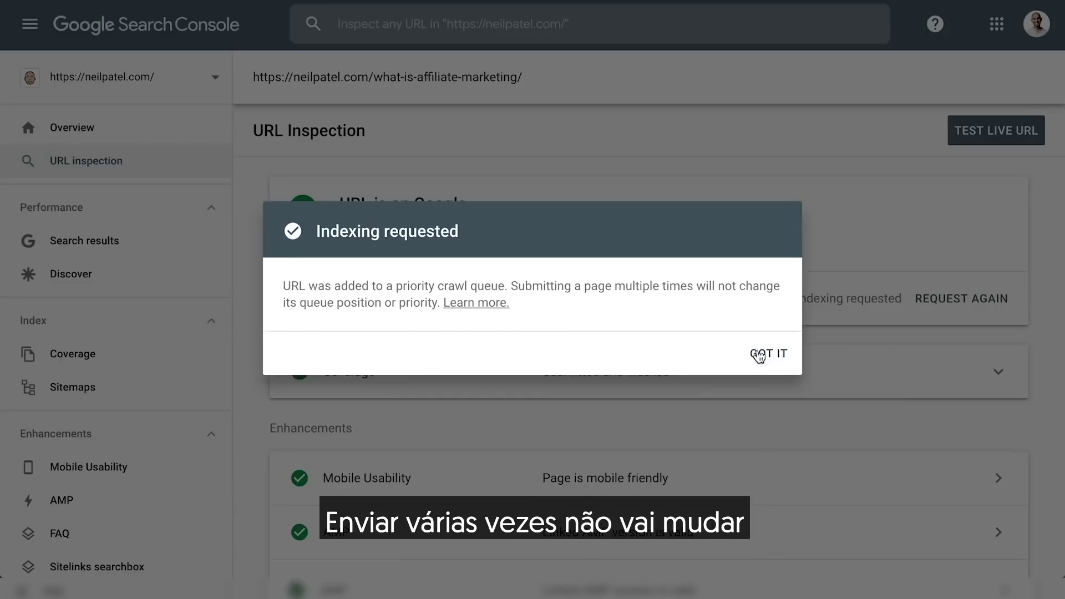
Step: Dismiss the indexing confirmation and examine the detected FAQ item's questions and answers in the URL inspection's FAQ enhancement
{"action": "left_click", "coordinate": [768, 355]}
{"action": "scroll", "coordinate": [770, 363], "scroll_direction": "down", "scroll_amount": 3}
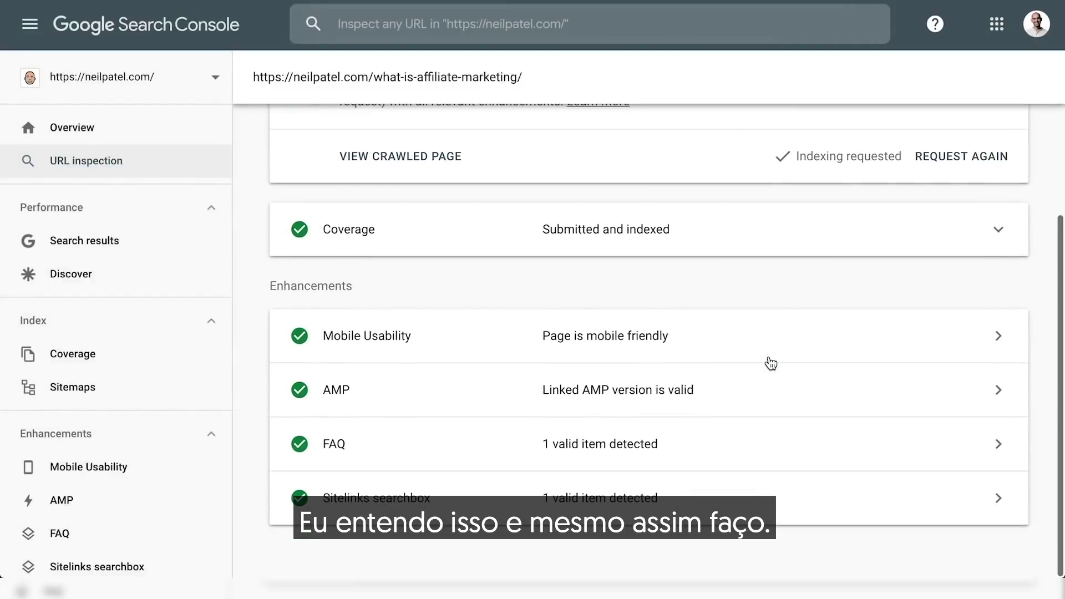
{"action": "left_click", "coordinate": [472, 463]}
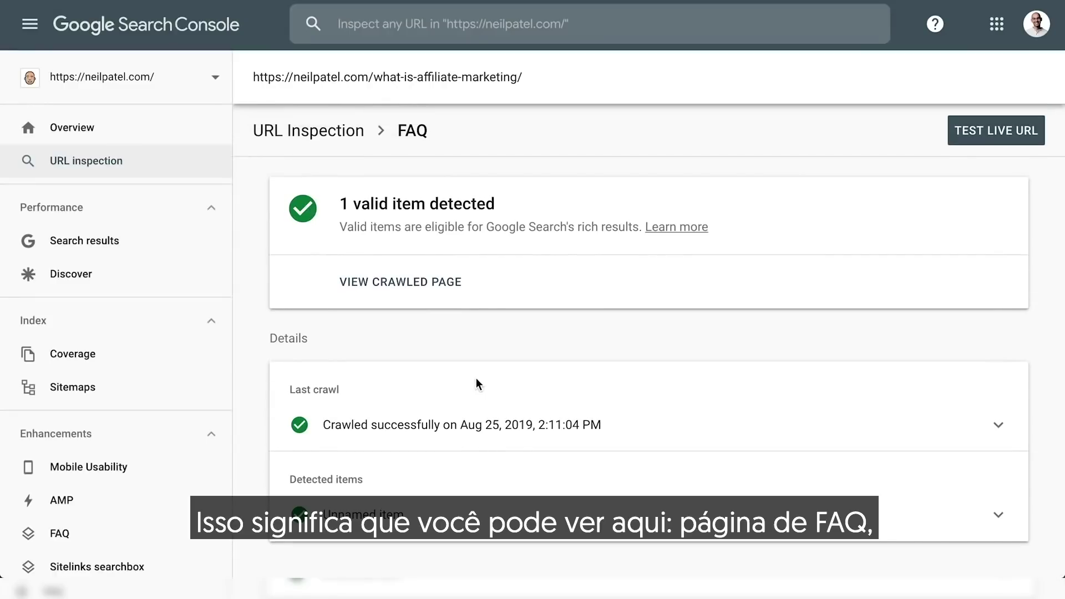
{"action": "left_click", "coordinate": [502, 515]}
{"action": "scroll", "coordinate": [608, 219], "scroll_direction": "down", "scroll_amount": 6}
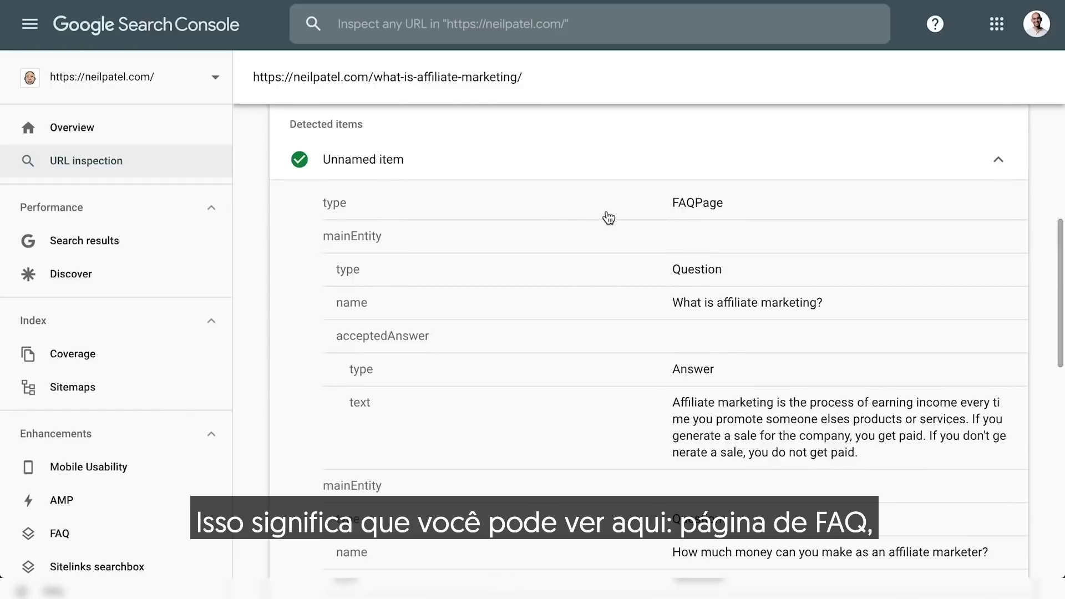
{"action": "scroll", "coordinate": [683, 422], "scroll_direction": "down", "scroll_amount": 3}
{"action": "scroll", "coordinate": [695, 457], "scroll_direction": "down", "scroll_amount": 8}
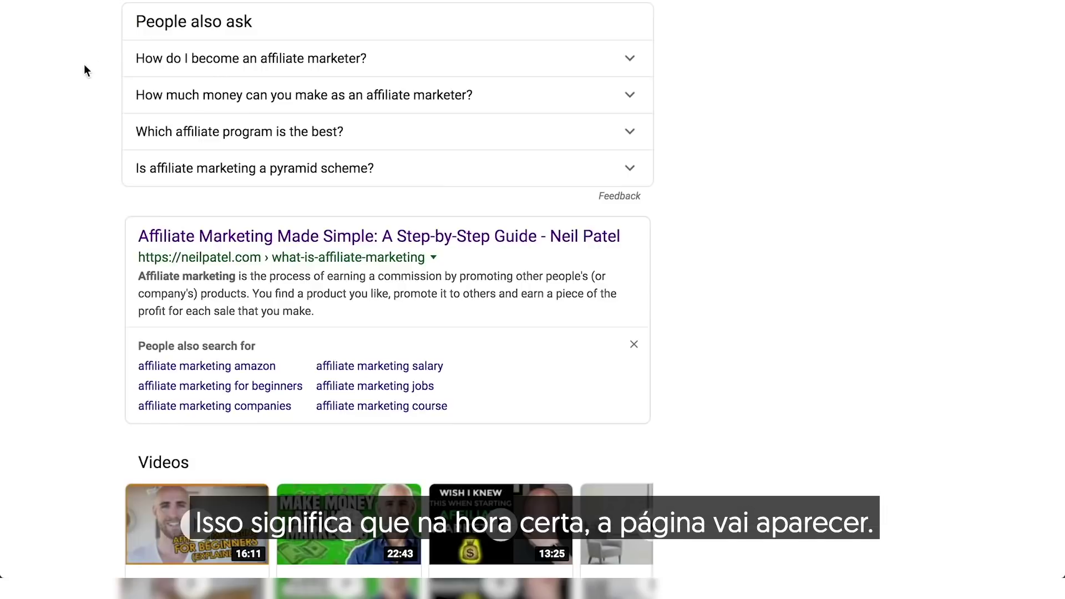
Step: Reload the Google results for "affiliate marketing" and expand the guide listing's FAQ questions on the definition, affiliate earnings and pyramid schemes
{"action": "key", "text": "super+r"}
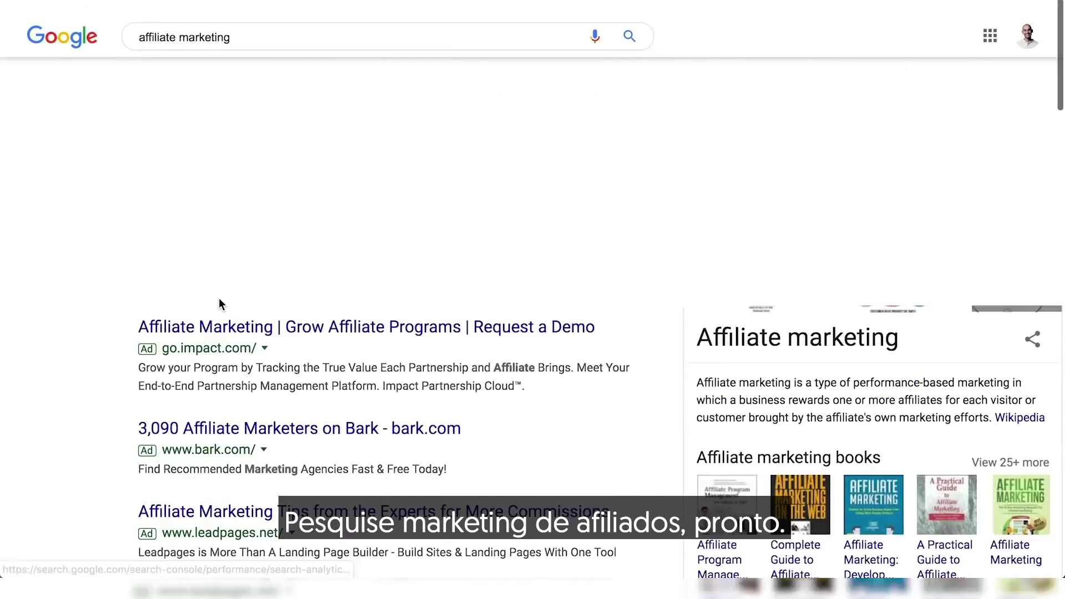
{"action": "scroll", "coordinate": [238, 298], "scroll_direction": "down", "scroll_amount": 15}
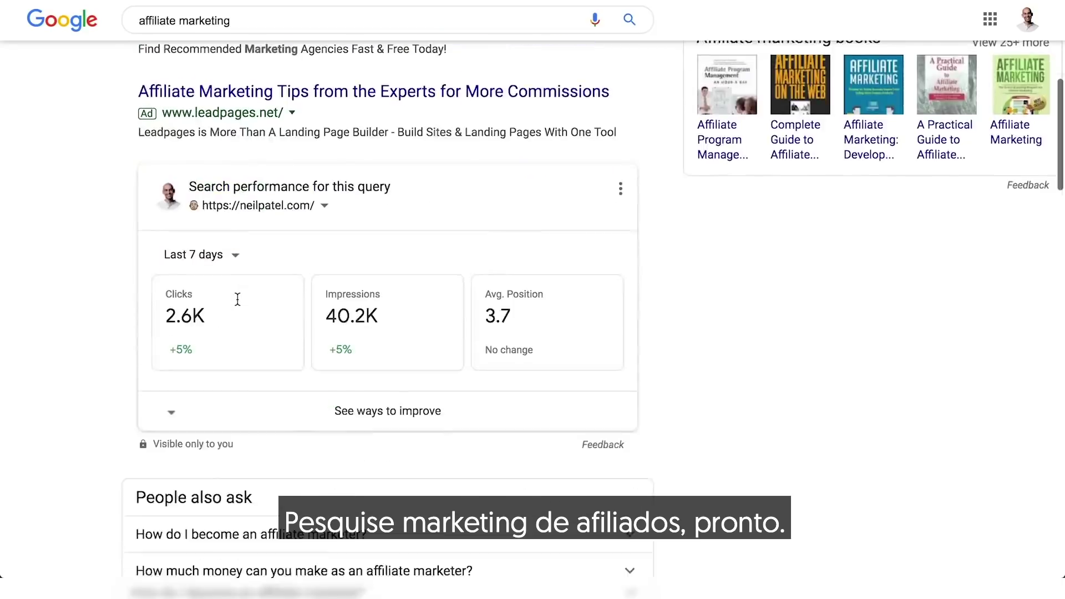
{"action": "scroll", "coordinate": [238, 299], "scroll_direction": "down", "scroll_amount": 5}
{"action": "left_click", "coordinate": [240, 236]}
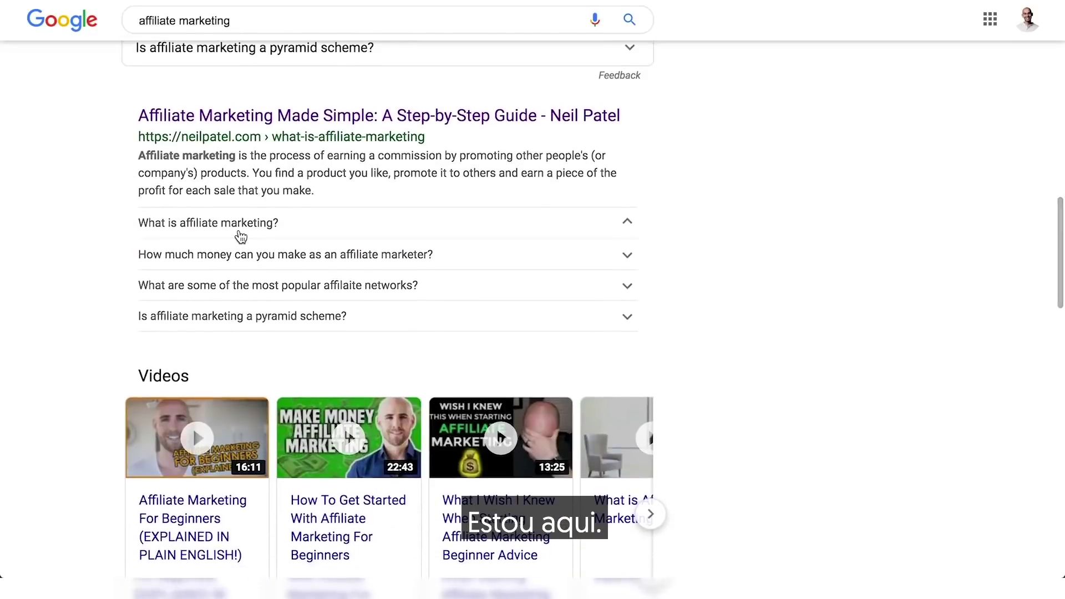
{"action": "left_click", "coordinate": [263, 328]}
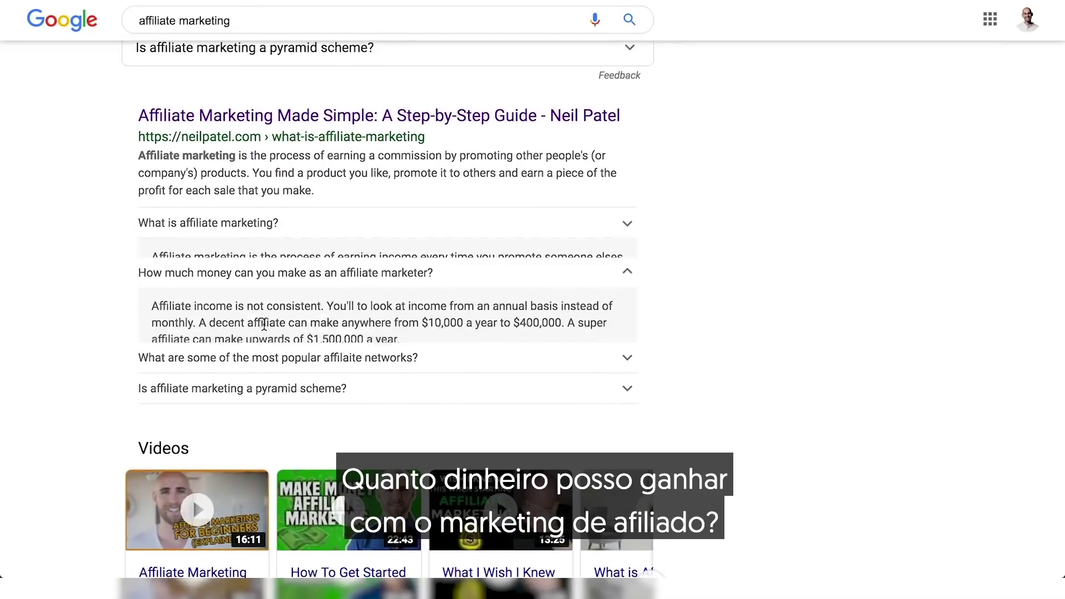
{"action": "left_click", "coordinate": [273, 390]}
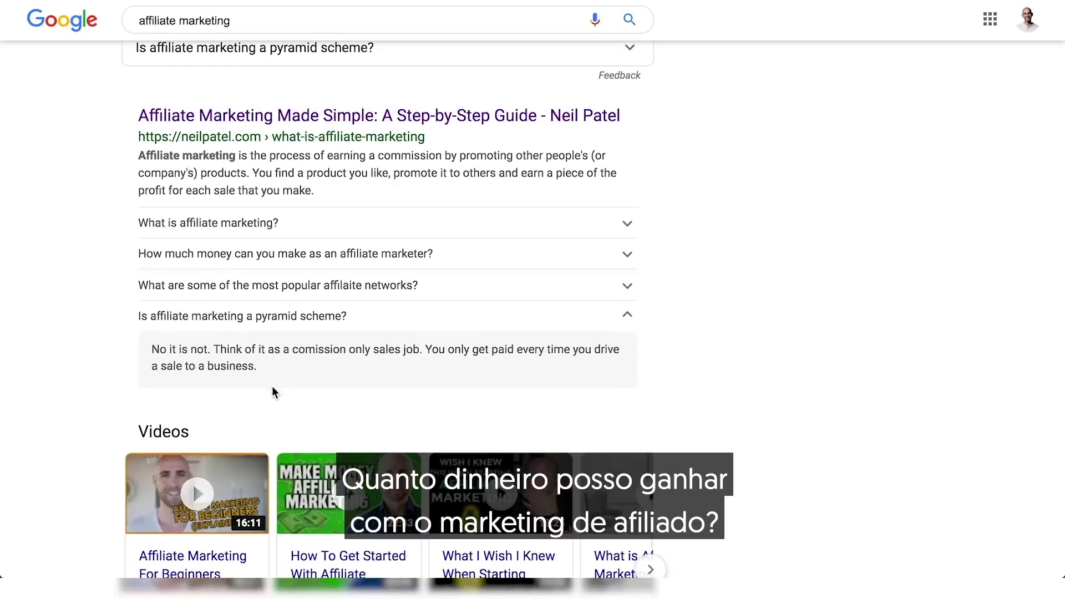
Step: Open the "Affiliate Marketing Made Simple" guide from its Google listing and look through the beginning of the article
{"action": "scroll", "coordinate": [274, 392], "scroll_direction": "up", "scroll_amount": 5}
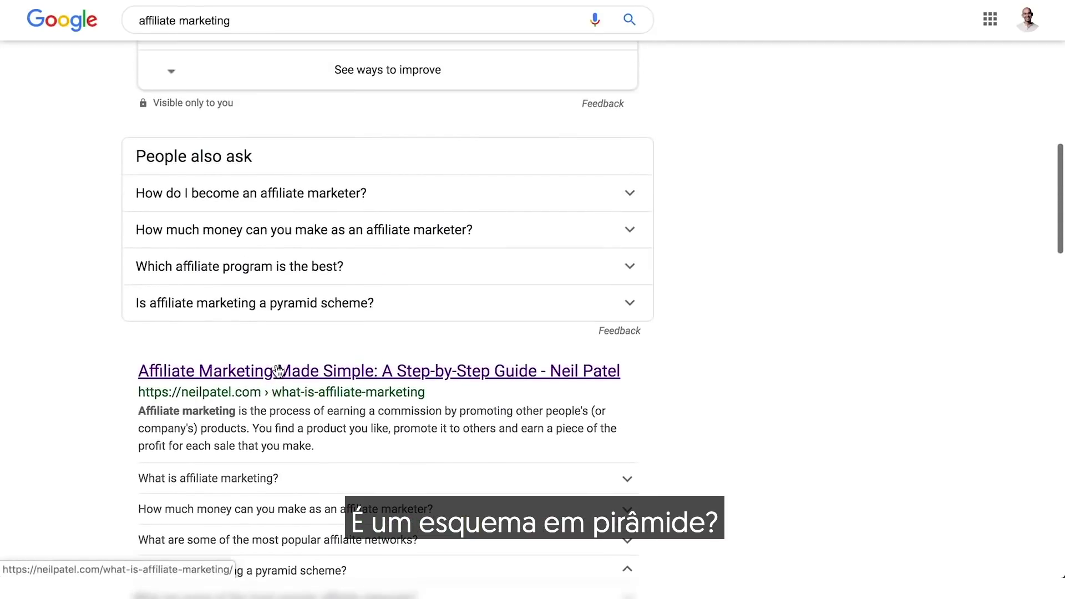
{"action": "left_click", "coordinate": [276, 366]}
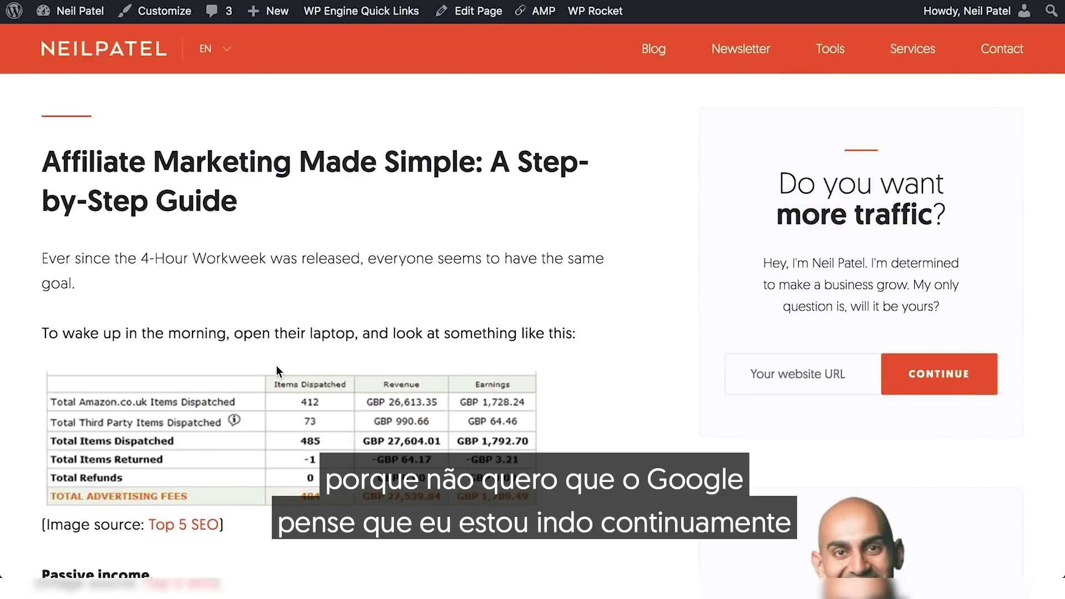
{"action": "scroll", "coordinate": [276, 367], "scroll_direction": "down", "scroll_amount": 5}
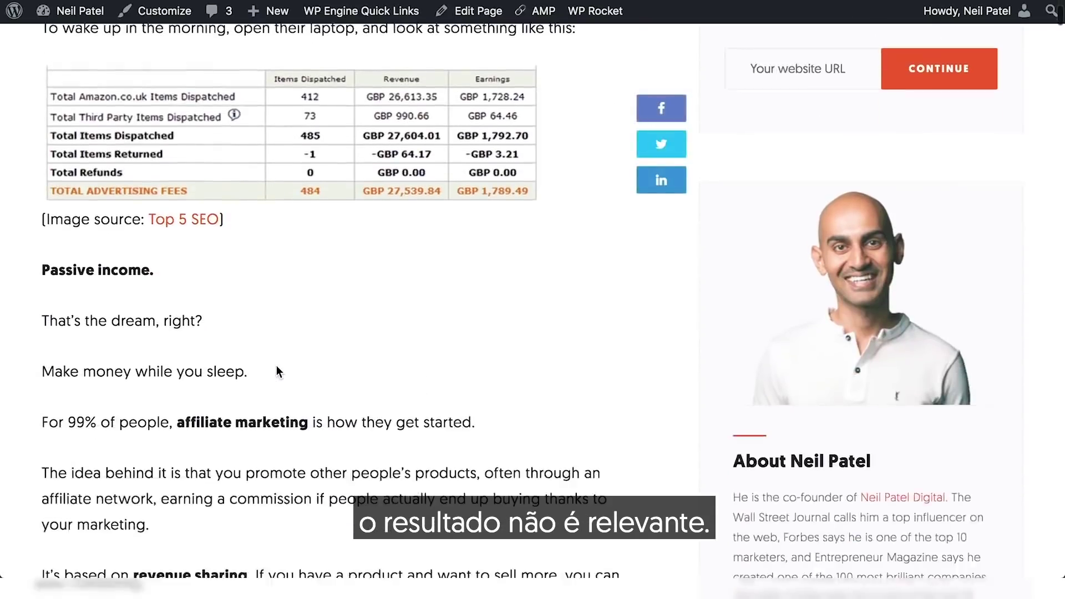
{"action": "scroll", "coordinate": [277, 367], "scroll_direction": "down", "scroll_amount": 2}
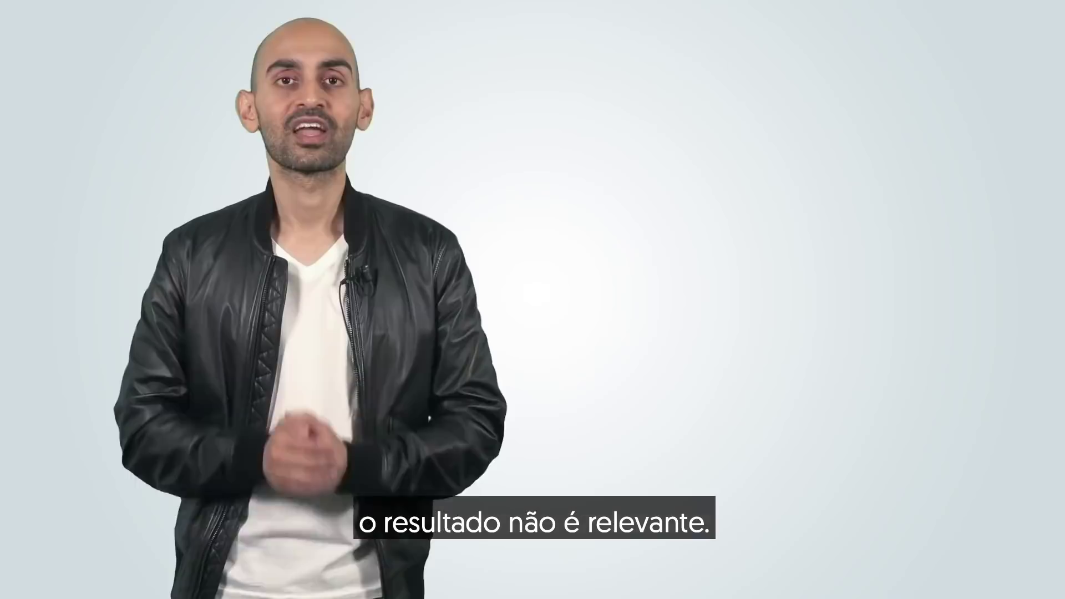